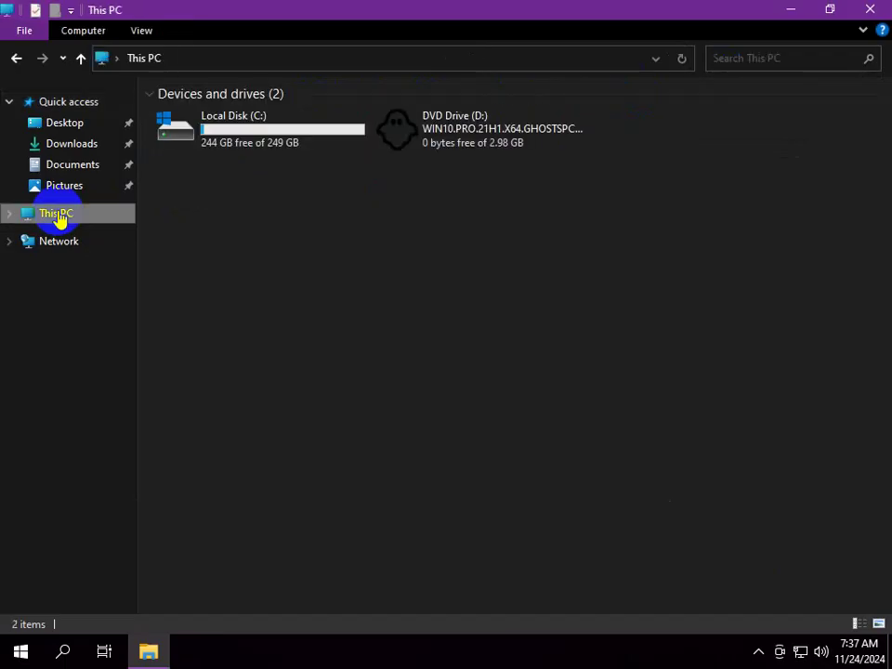
Open Computer Management for this PC and show Disk Management.
left_click(230, 131)
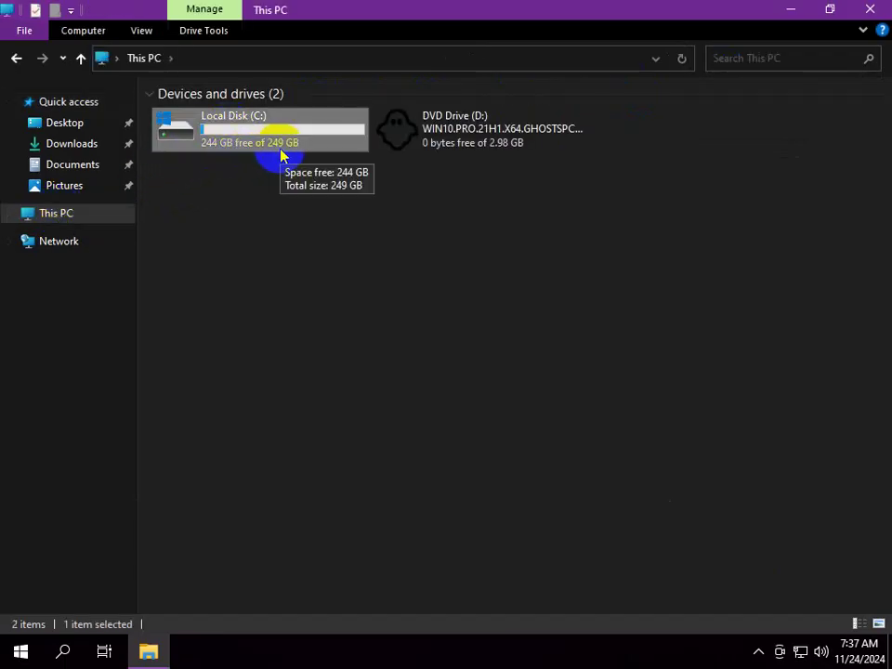
right_click(50, 217)
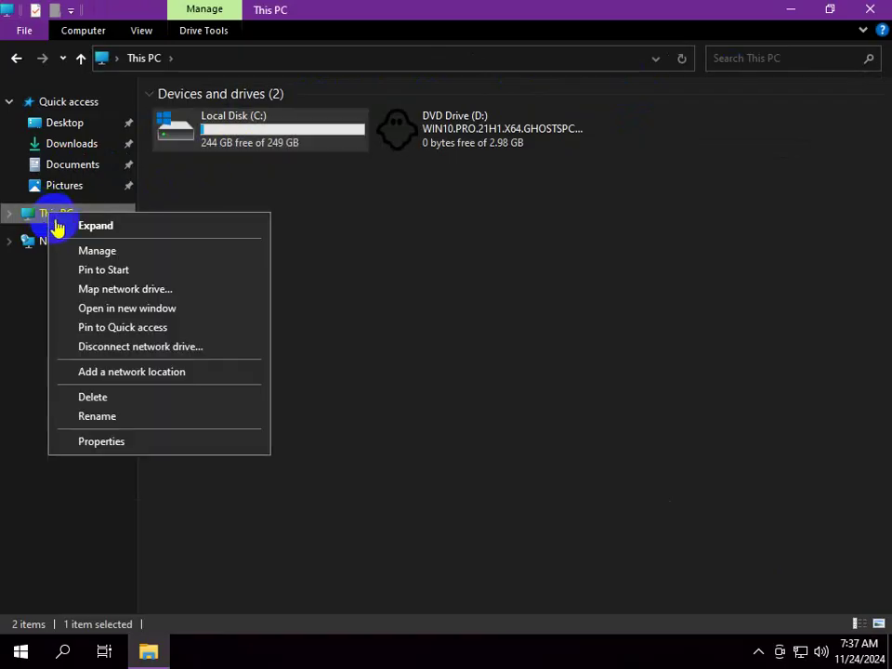
left_click(170, 257)
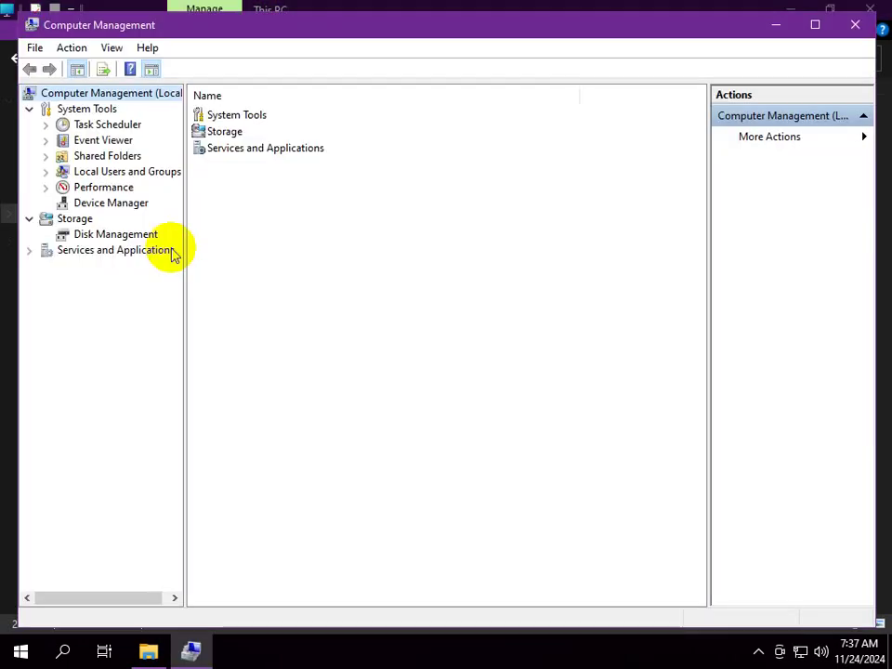
left_click(111, 236)
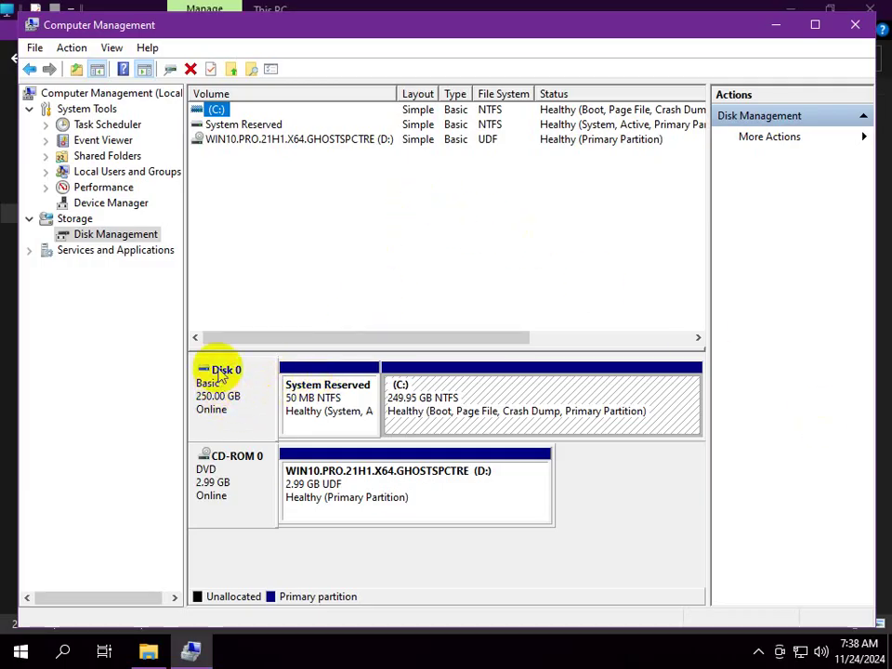
Shrink the C: volume on Disk 0 by 100000 MB.
left_click(218, 416)
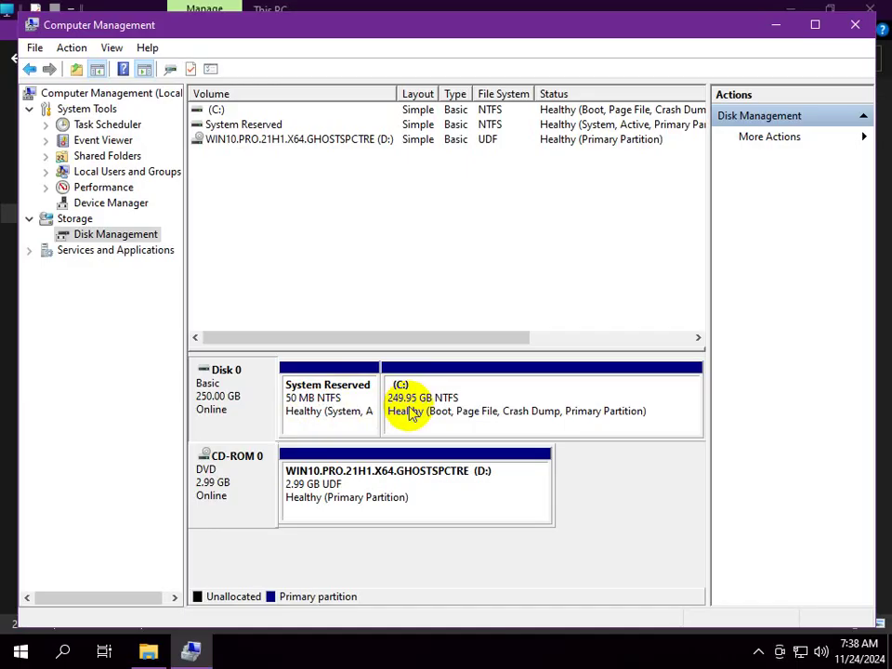
left_click(410, 414)
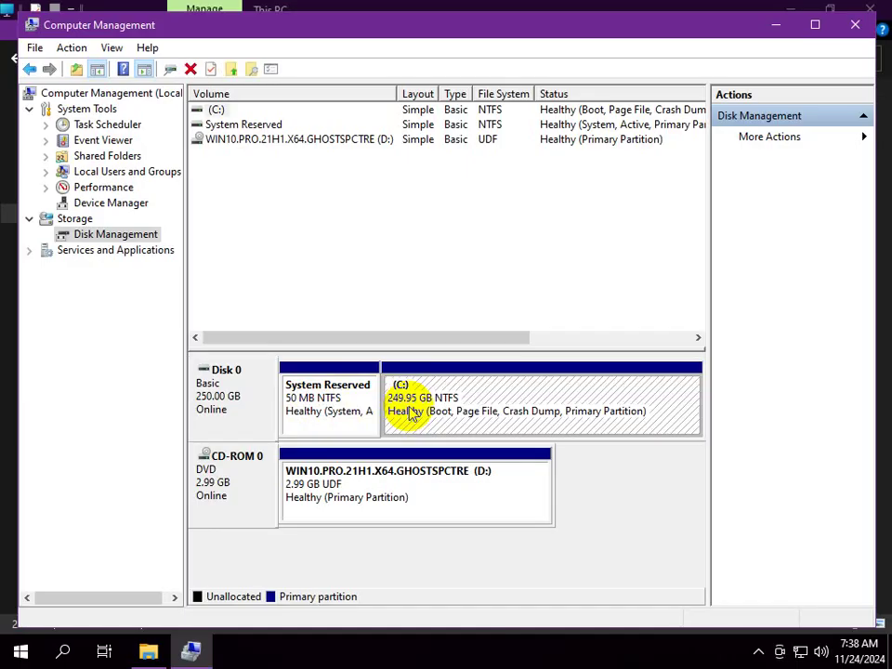
right_click(409, 414)
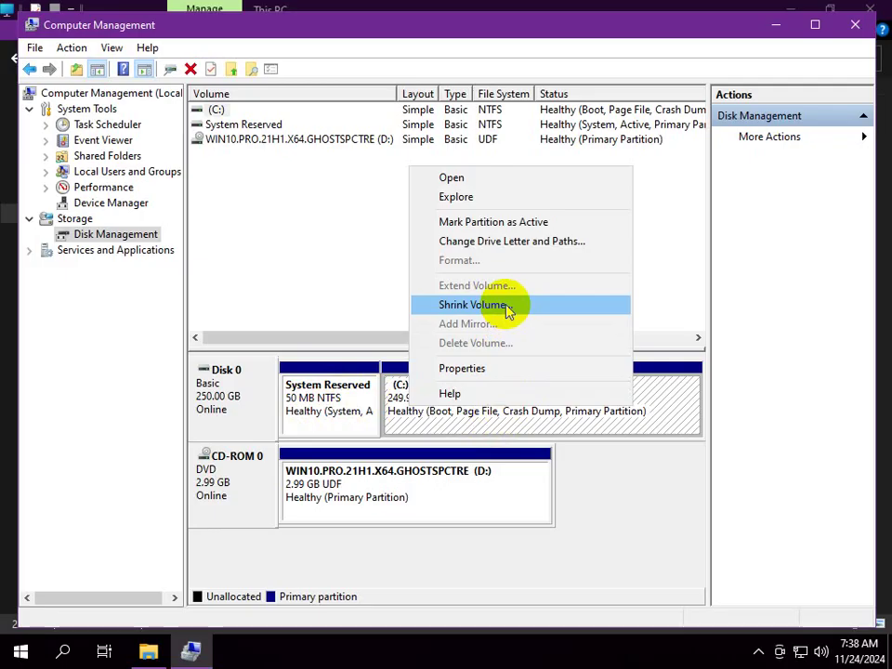
left_click(472, 305)
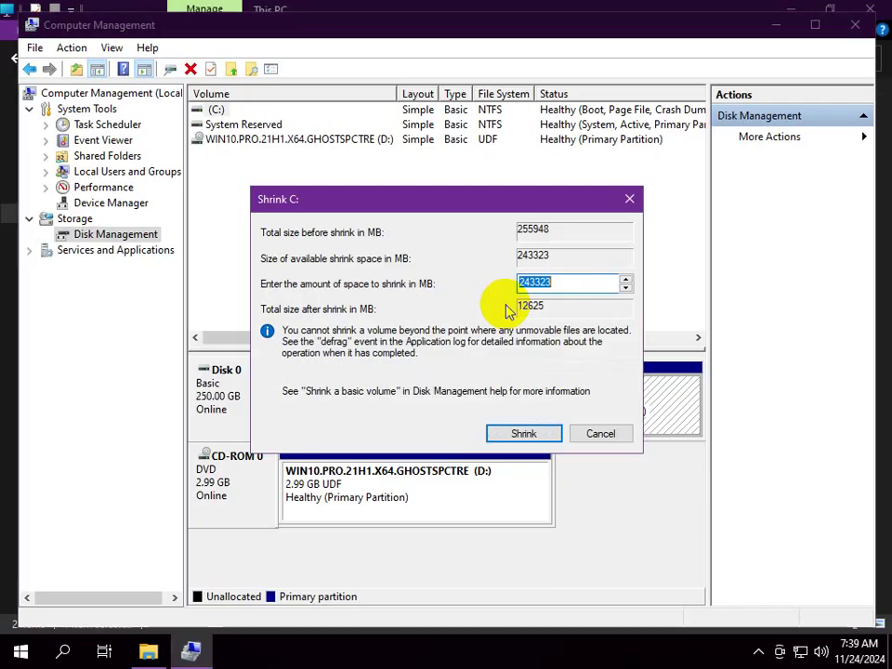
type("100")
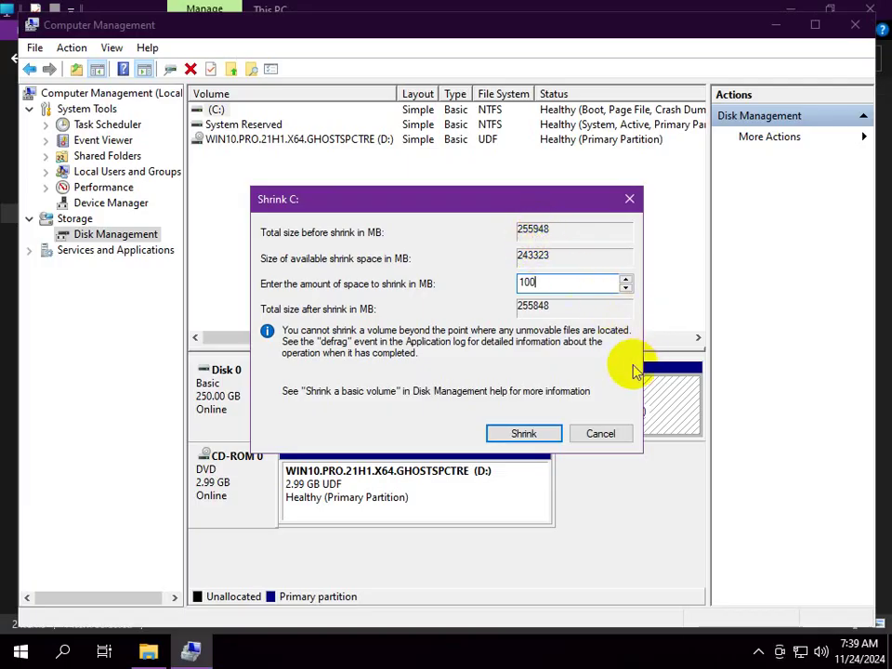
type("000")
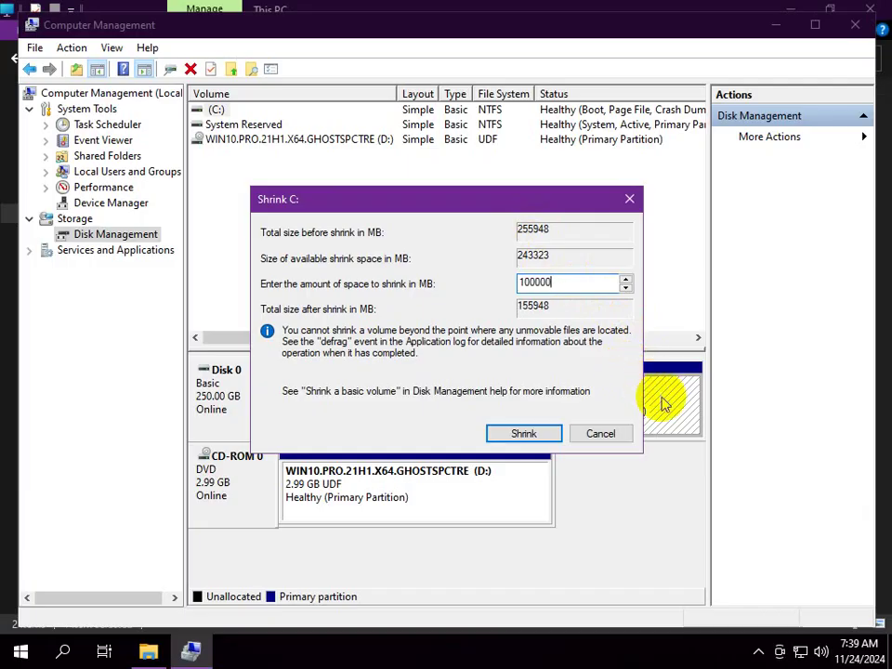
key("Left")
key("Left")
key("Left")
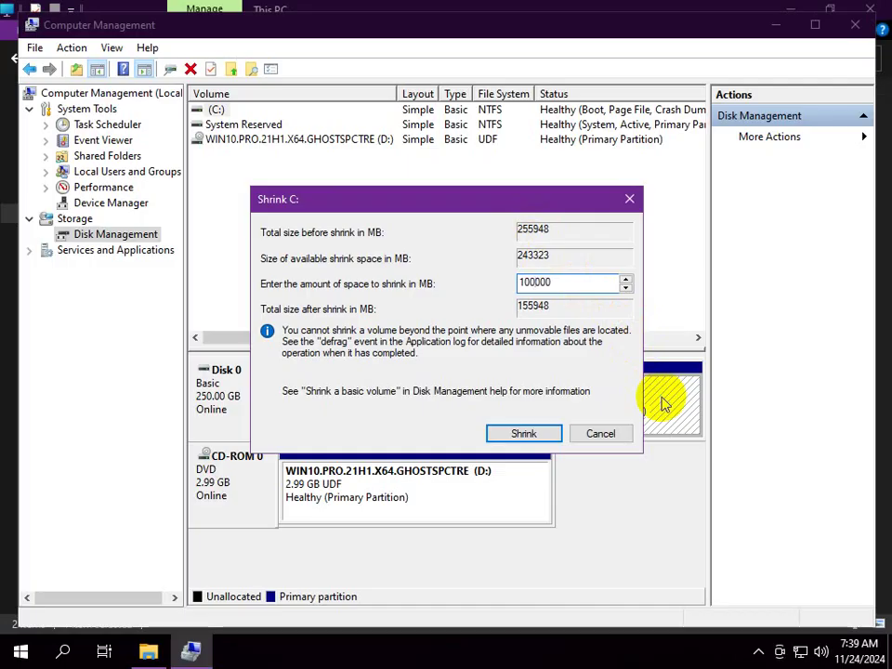
left_click(522, 434)
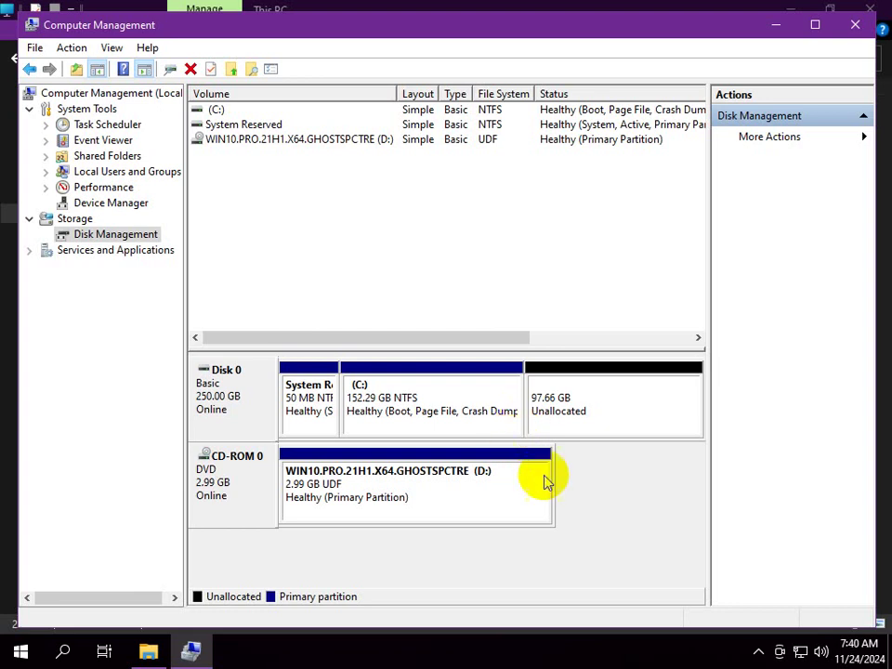
right_click(605, 405)
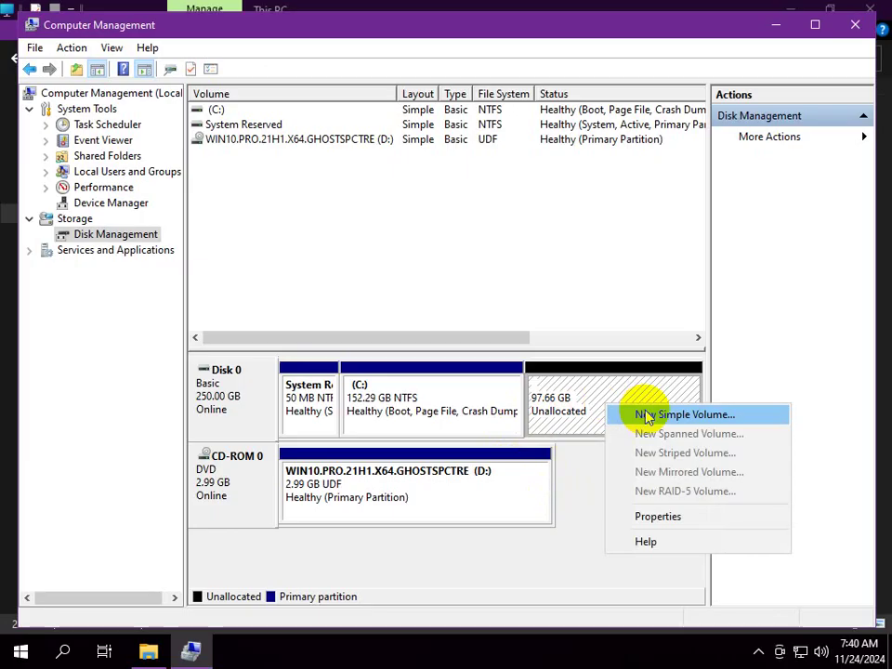
left_click(490, 400)
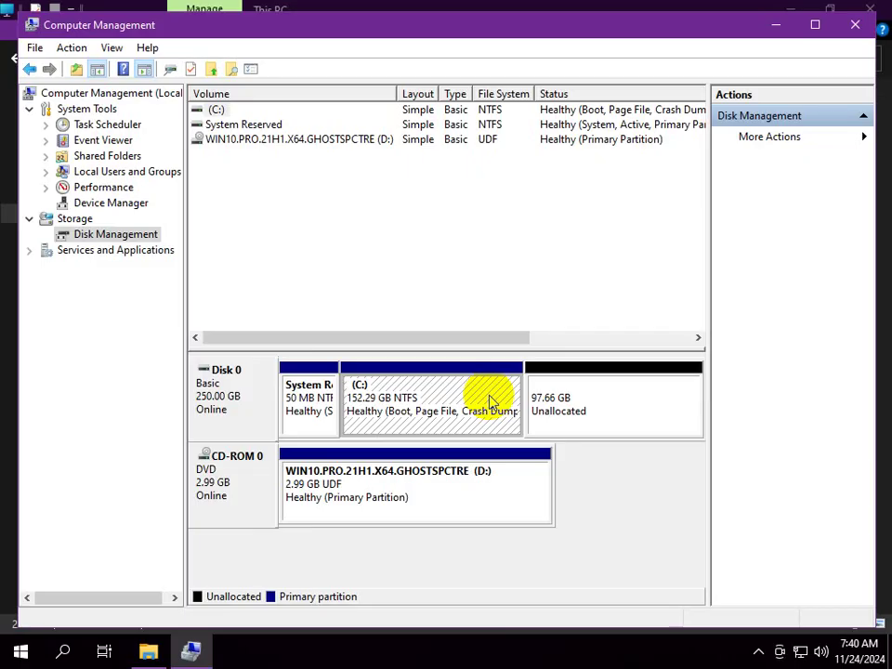
left_click(566, 421)
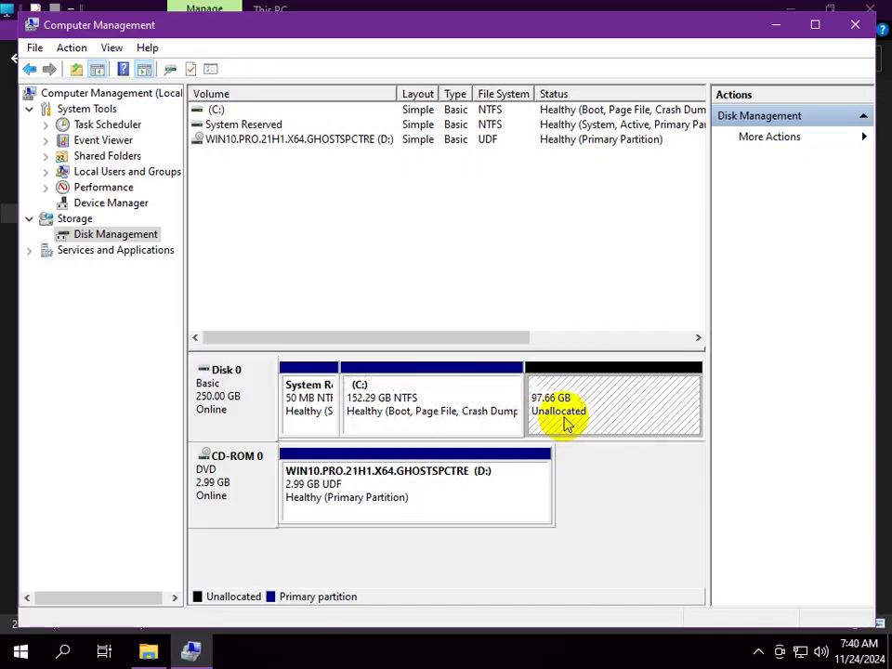
Start a new simple volume in the unallocated space on Disk 0 and set its size to 50999 MB.
right_click(637, 395)
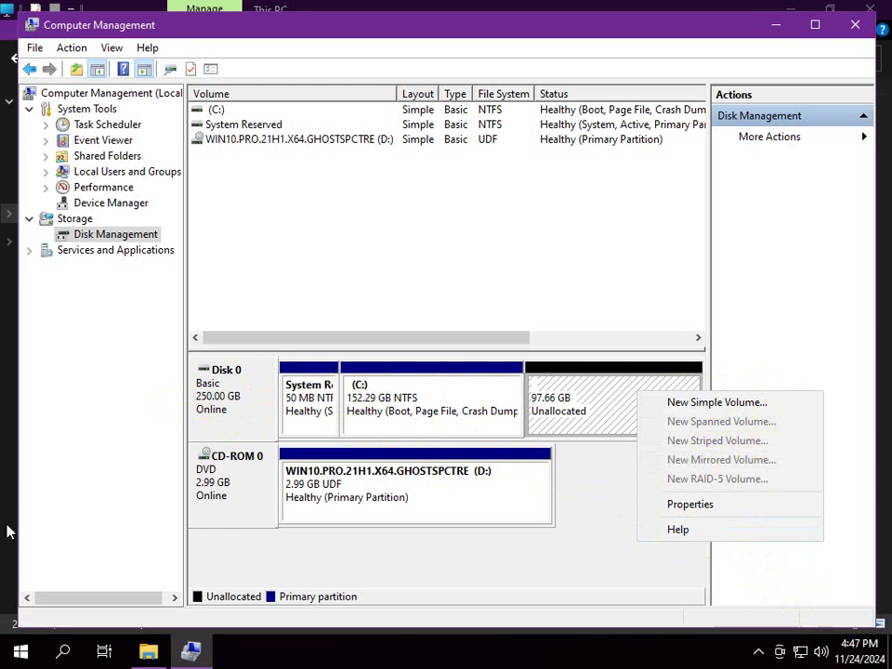
left_click(719, 406)
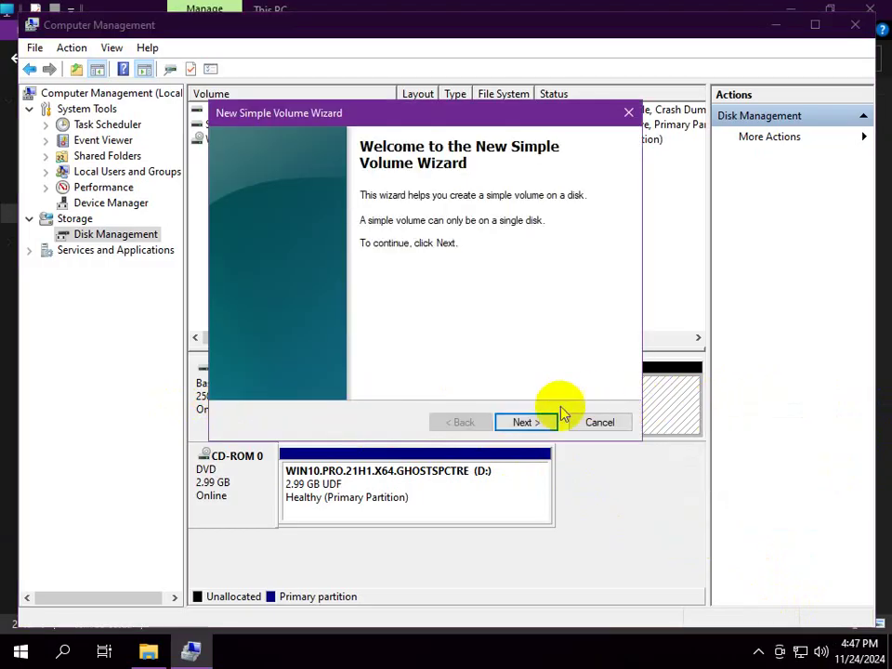
left_click(526, 423)
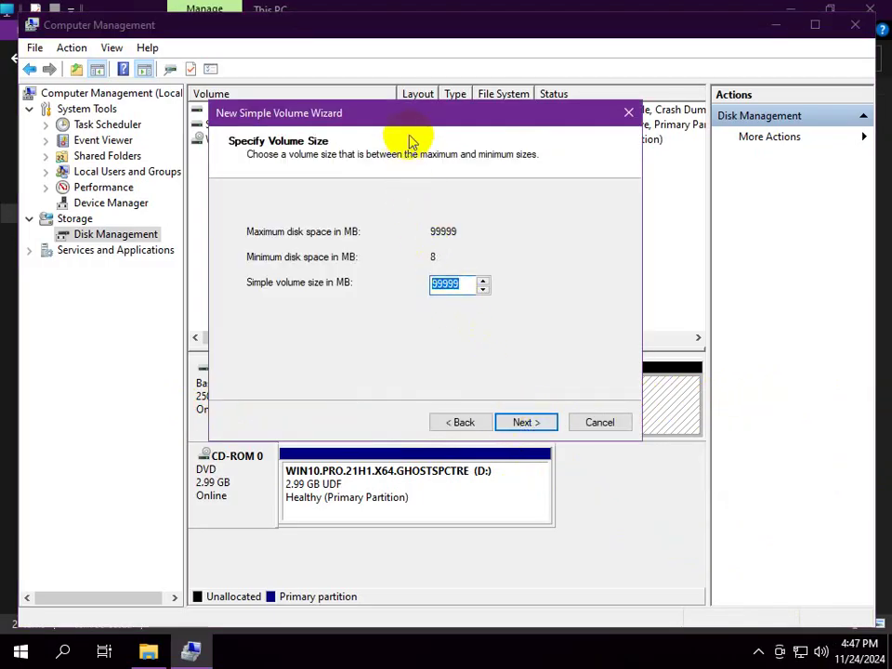
left_click_drag(425, 118, 272, 185)
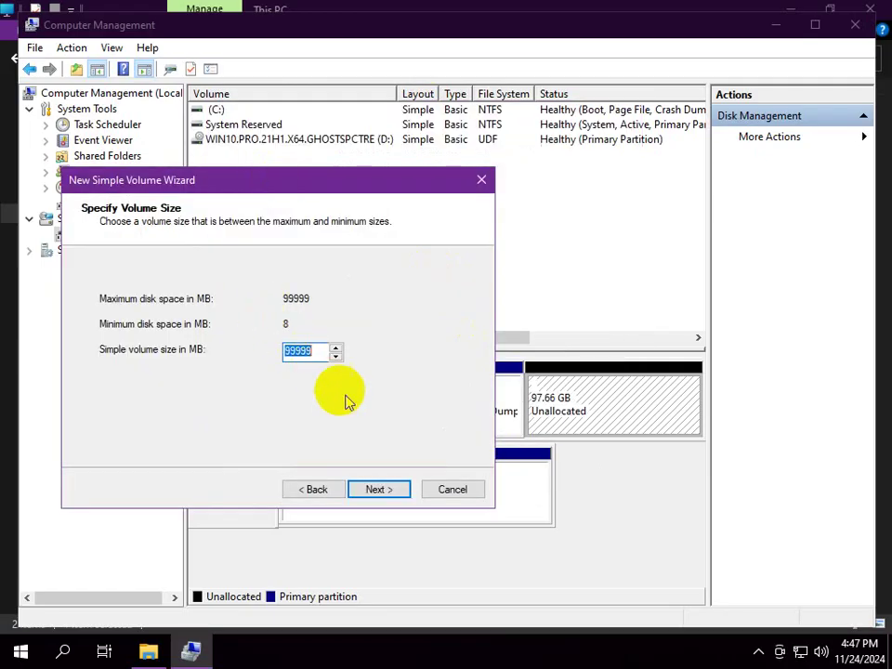
left_click(303, 351)
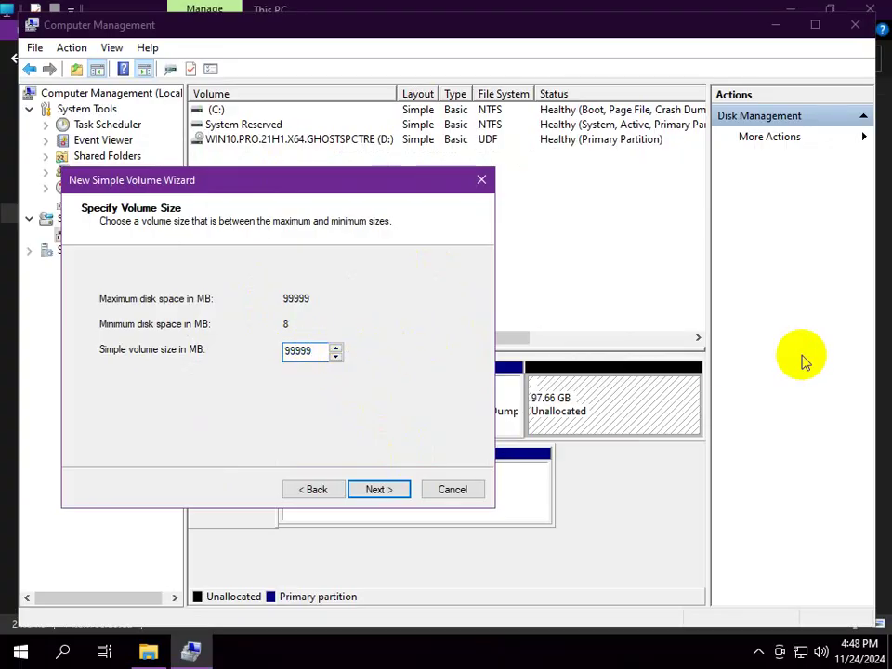
key("shift+Left")
left_click_drag(314, 184, 656, 179)
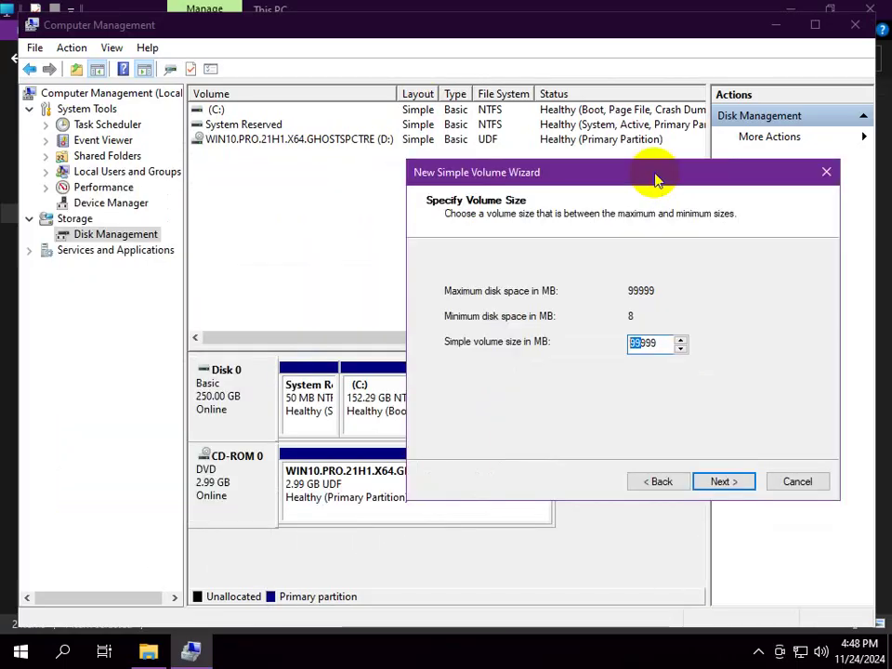
left_click_drag(656, 179, 333, 165)
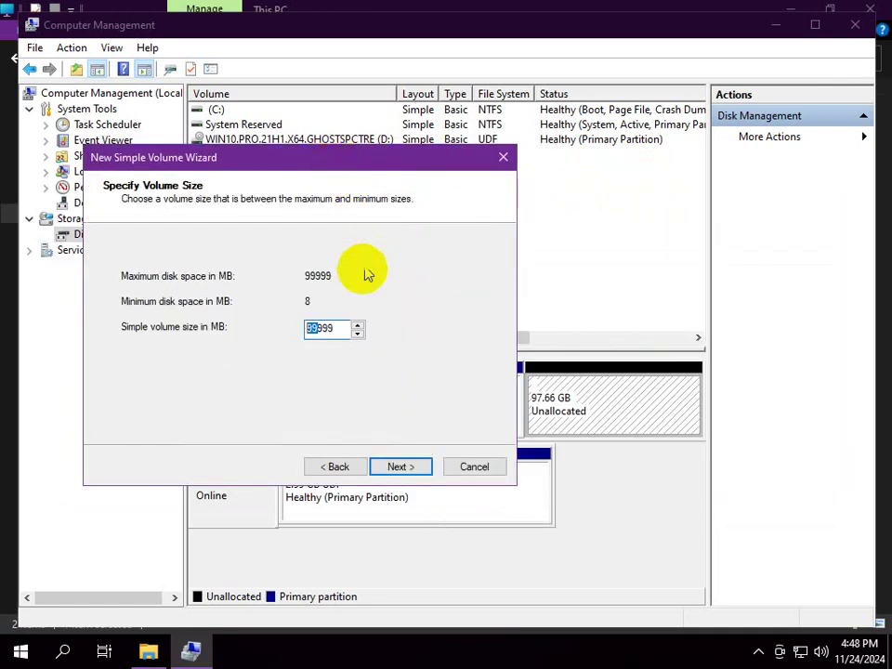
type("50")
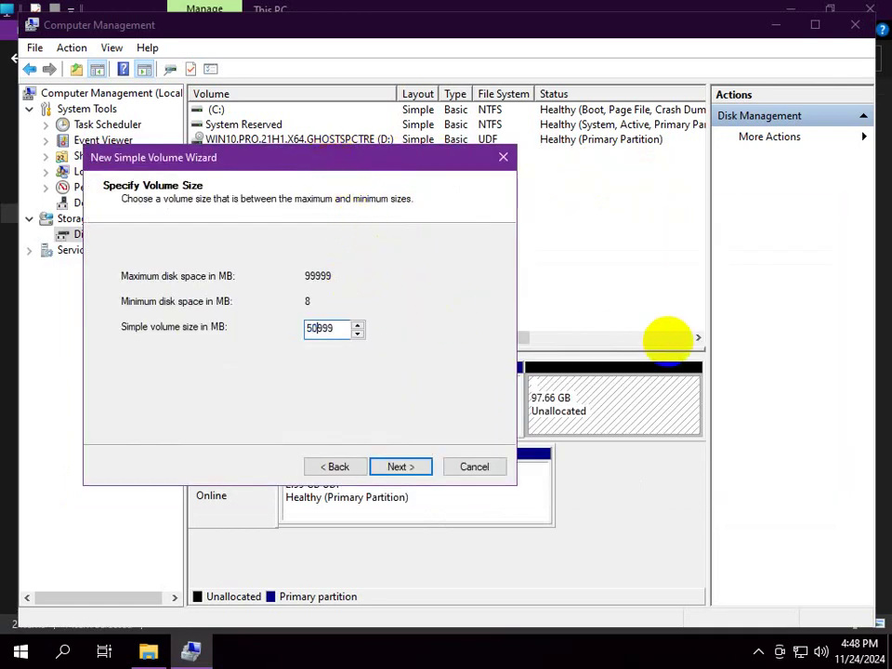
left_click(391, 467)
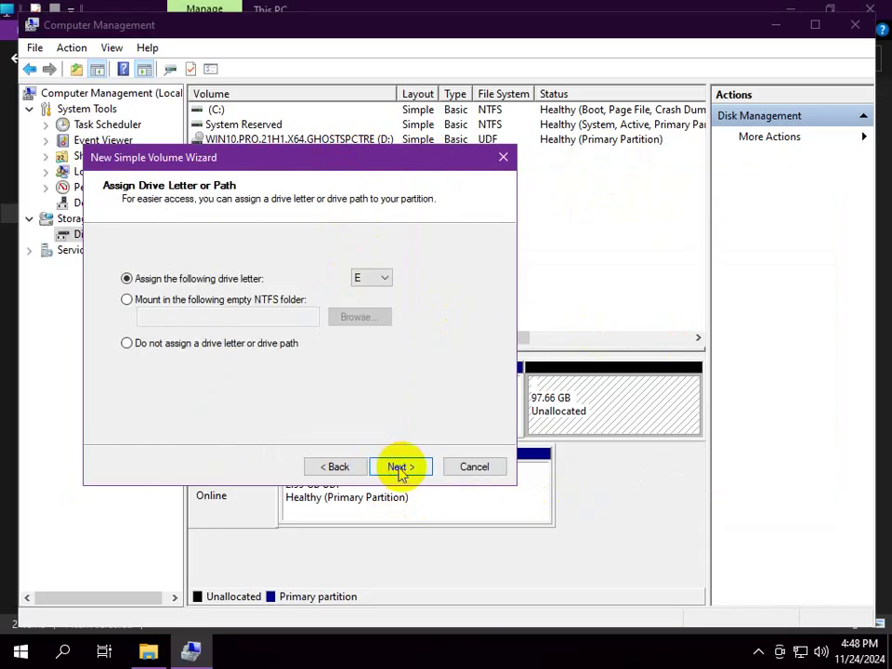
left_click(398, 469)
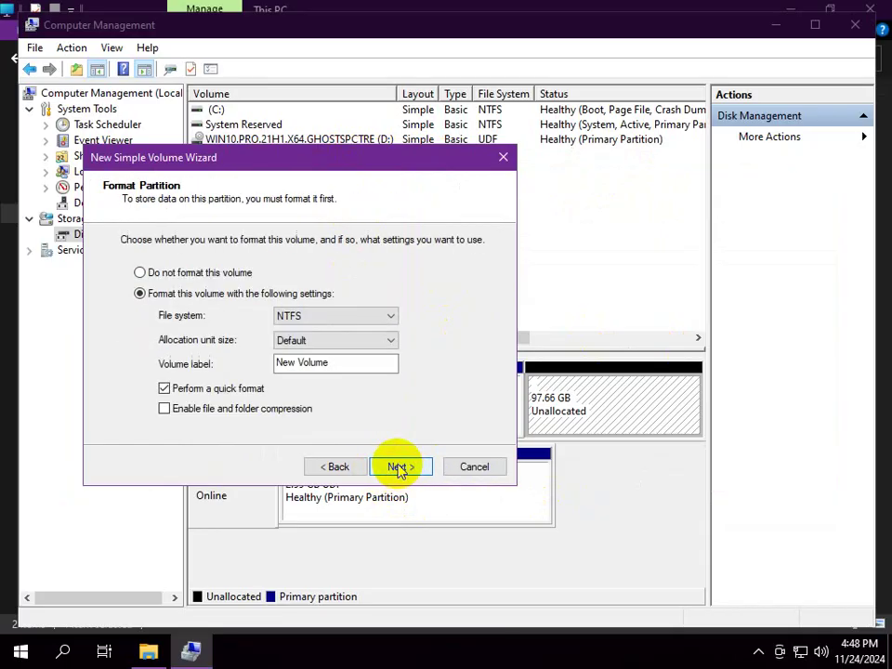
left_click(334, 467)
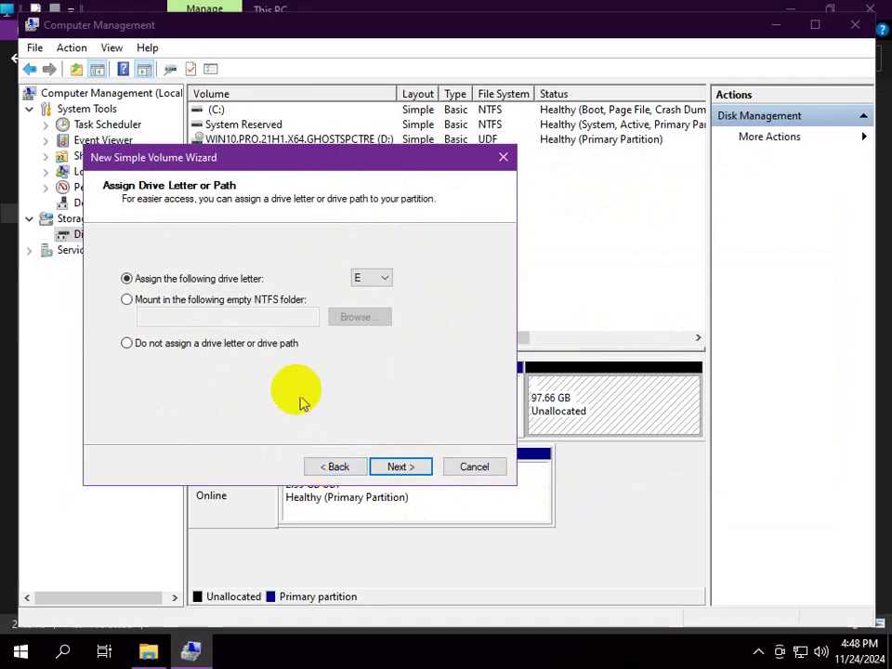
left_click(331, 466)
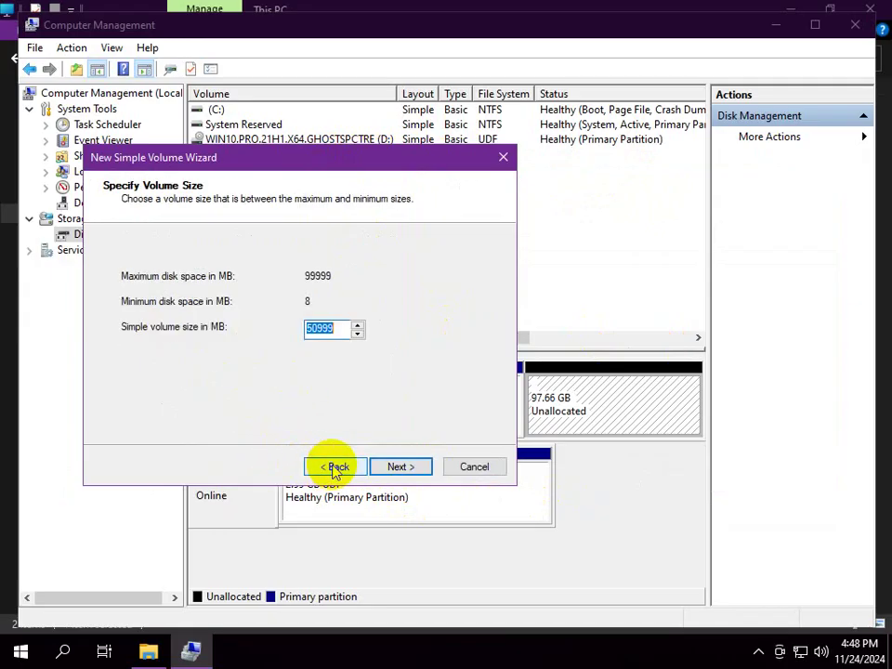
left_click(397, 468)
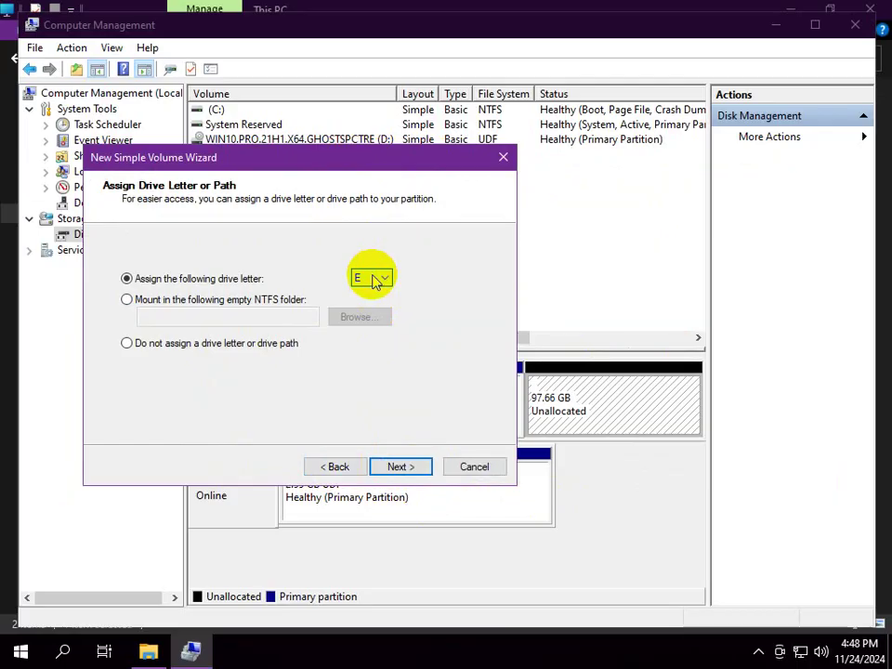
Create the volume with drive letter E, quick-formatted as NTFS with the default allocation unit size and the label New Volume.
left_click_drag(292, 162, 288, 82)
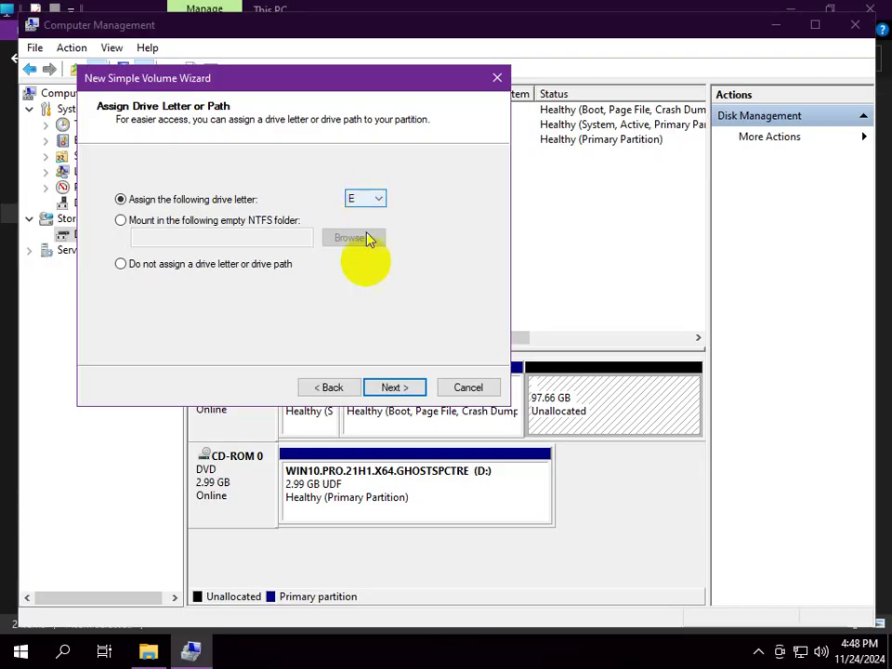
left_click(394, 386)
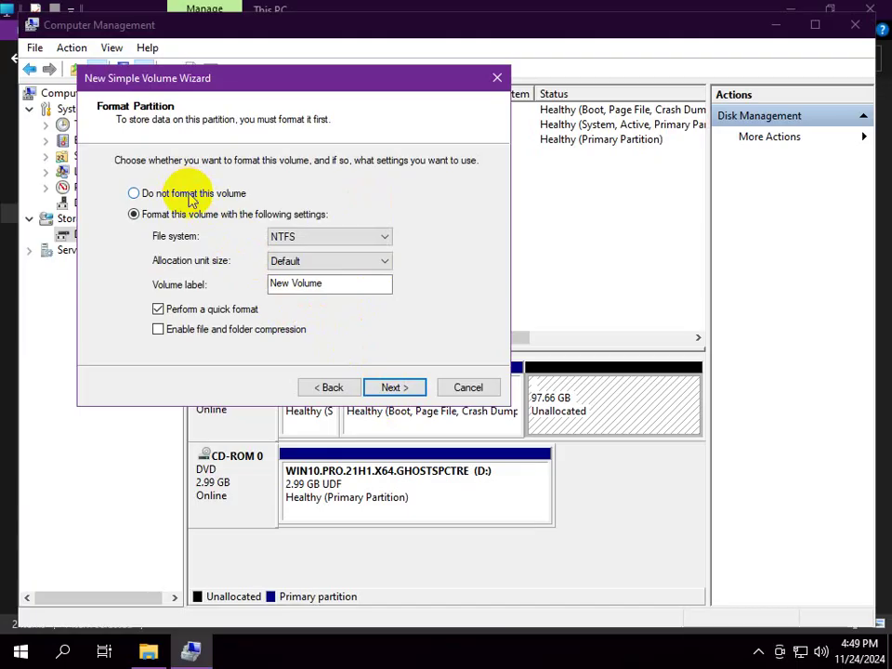
left_click(343, 241)
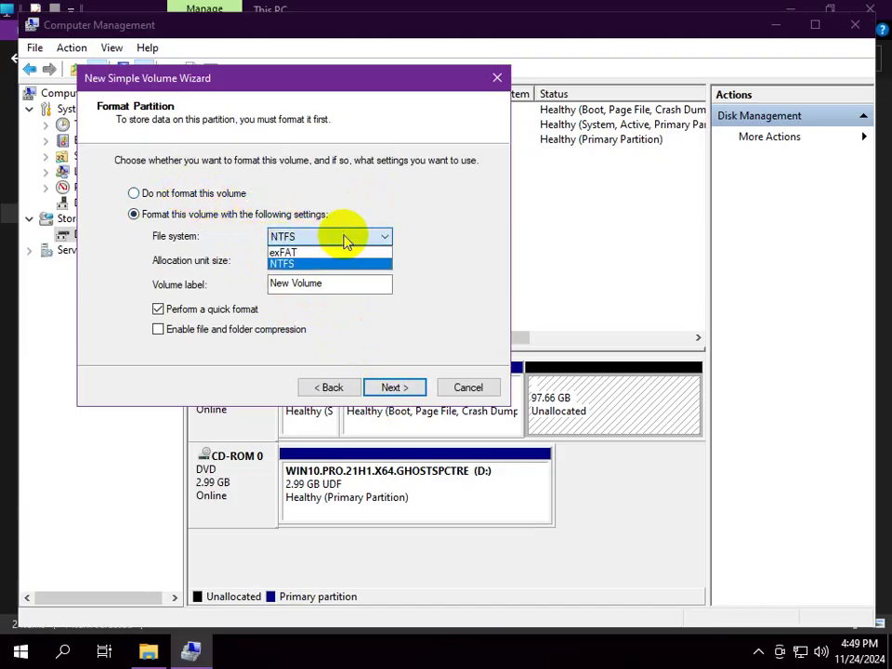
left_click(424, 227)
left_click(294, 261)
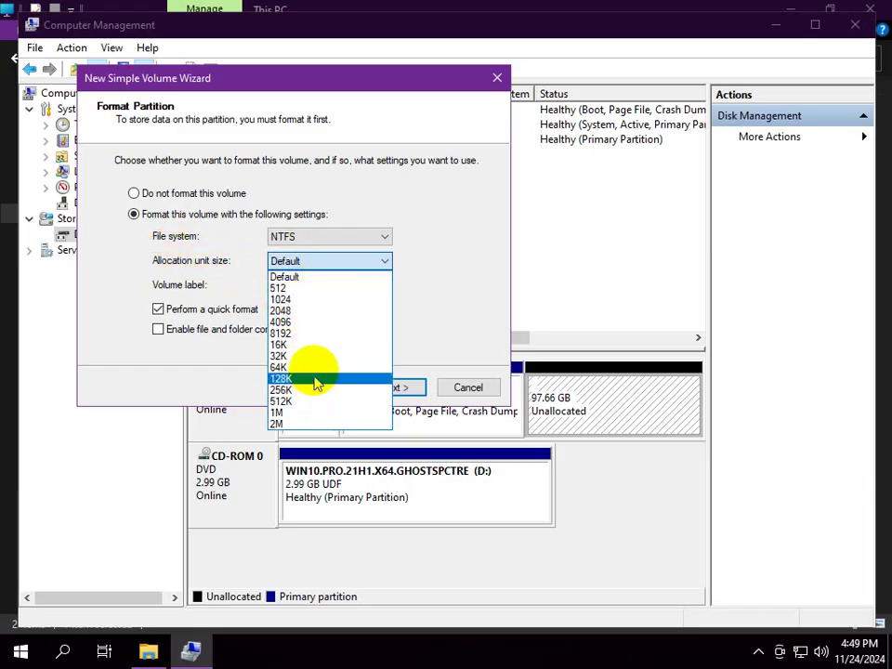
left_click(453, 221)
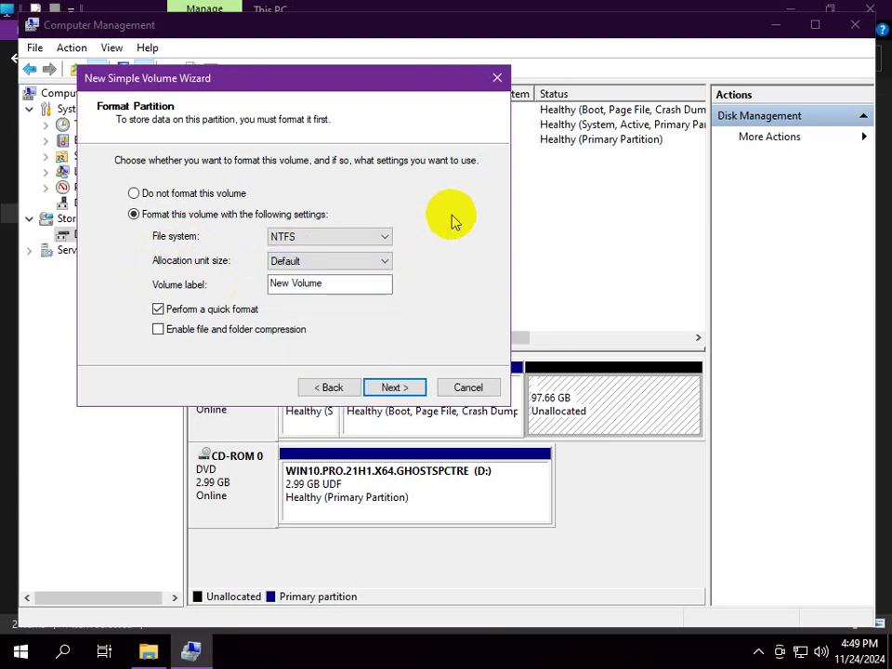
left_click(391, 388)
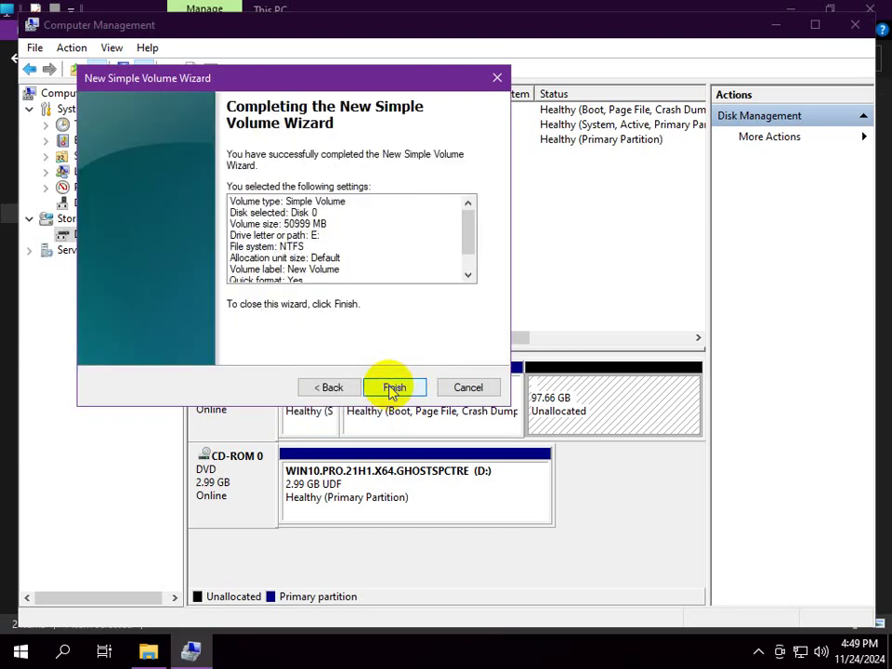
left_click(393, 389)
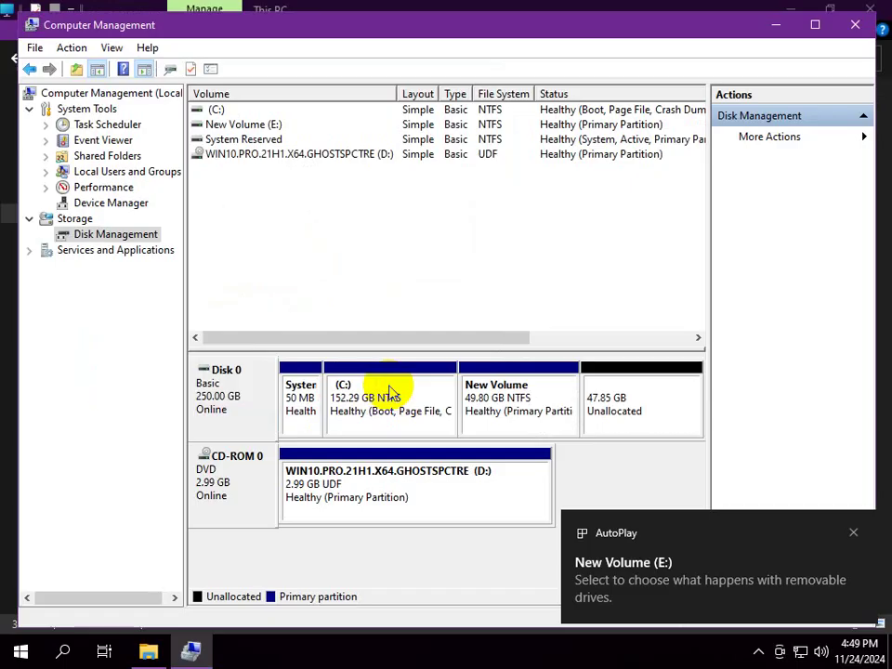
Create a 49000 MB simple volume in the remaining unallocated space with drive letter F, quick-formatted as NTFS and labelled New Volume.
left_click(628, 418)
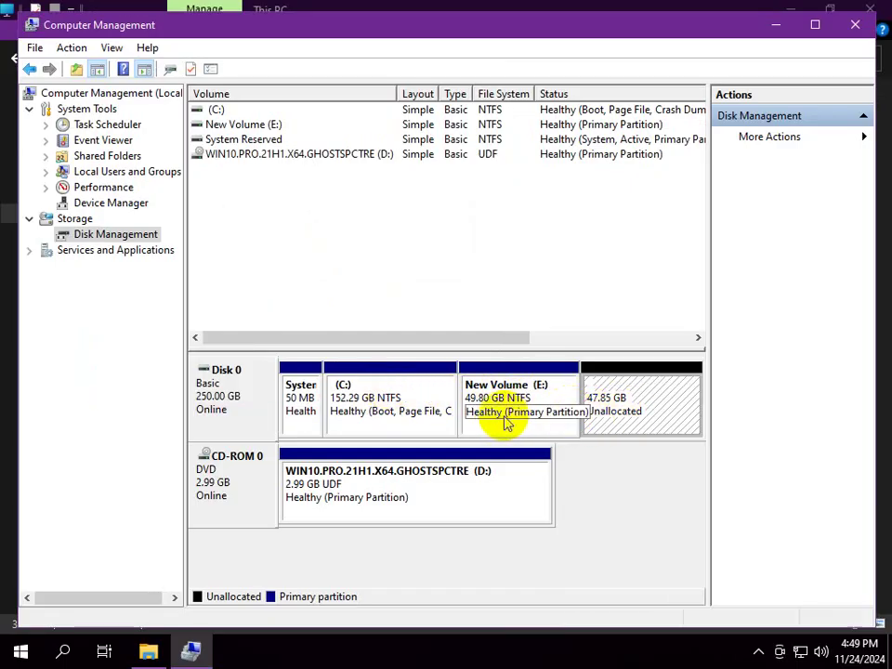
right_click(639, 398)
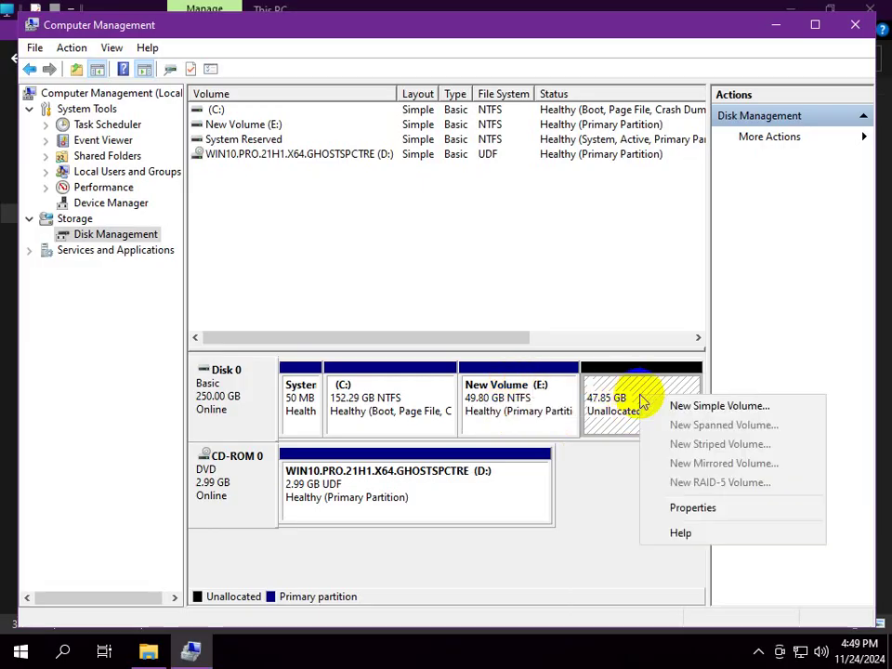
left_click(659, 406)
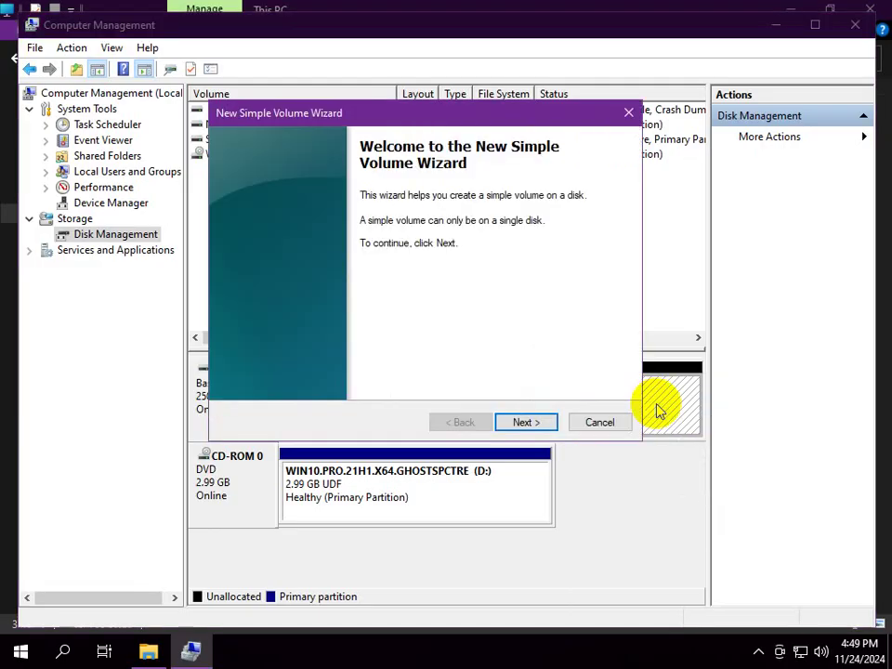
left_click(524, 424)
left_click(526, 425)
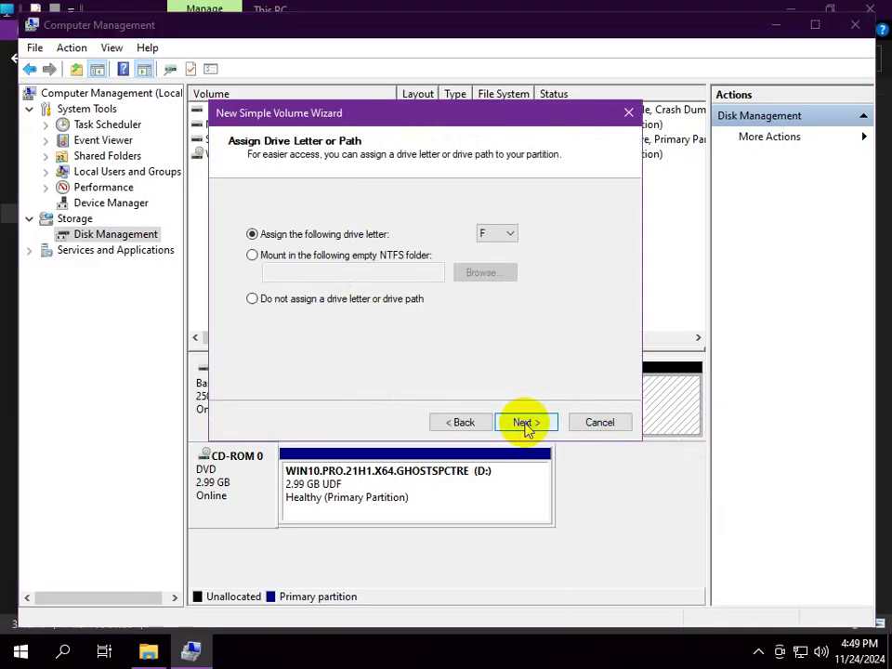
left_click(525, 424)
left_click(525, 423)
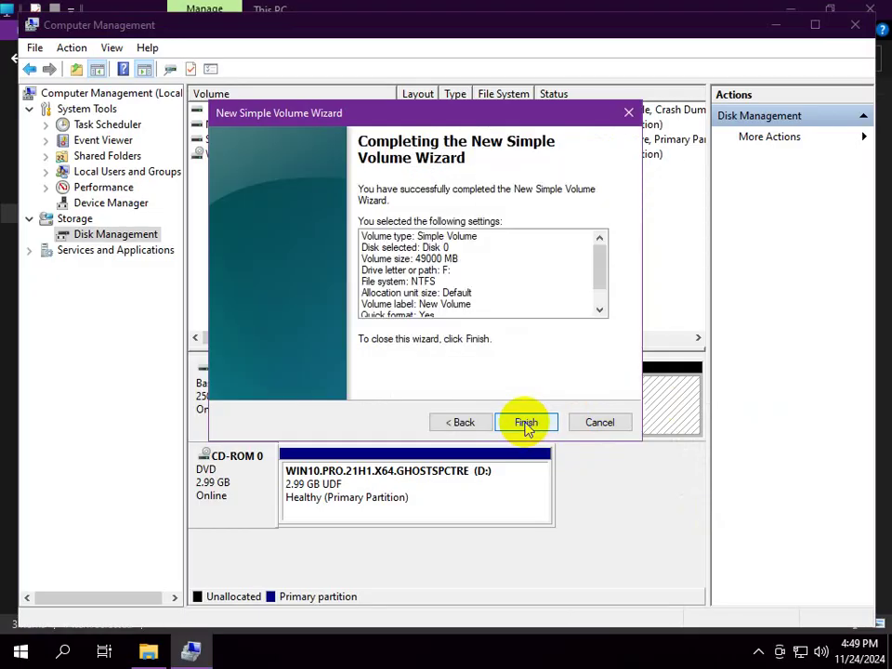
left_click(526, 423)
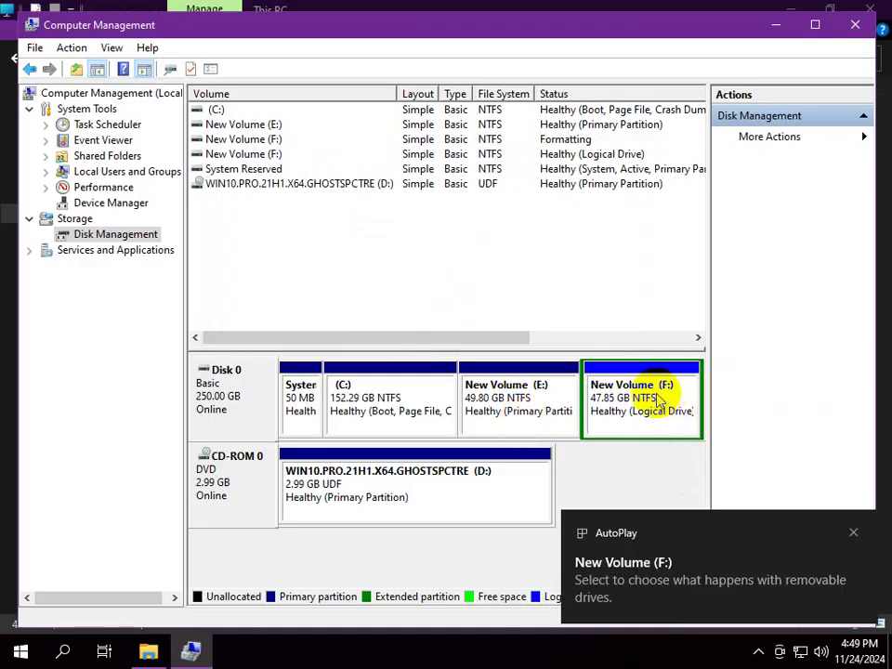
Change the drive letter of the CD-ROM 0 volume to G.
left_click(460, 475)
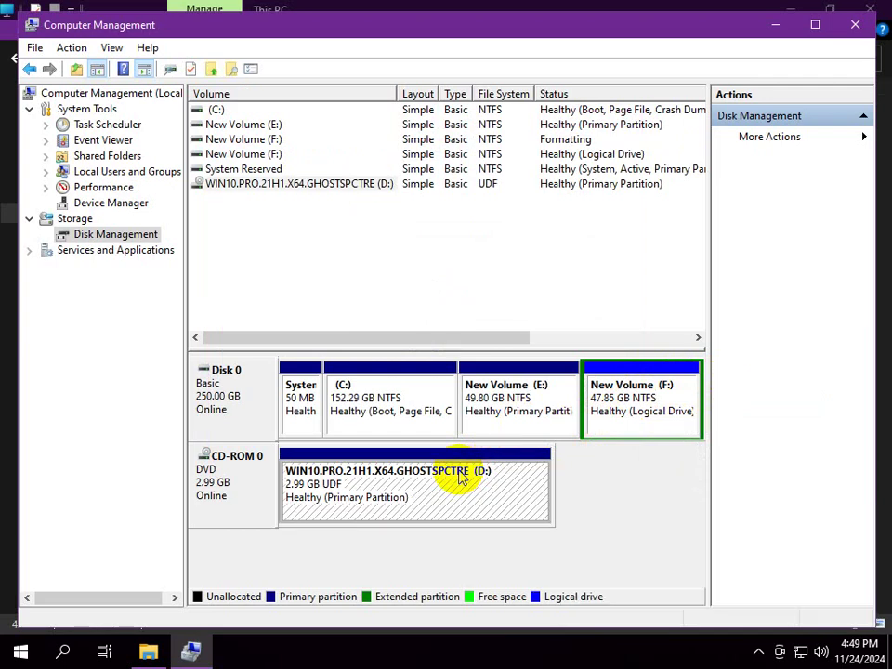
right_click(457, 476)
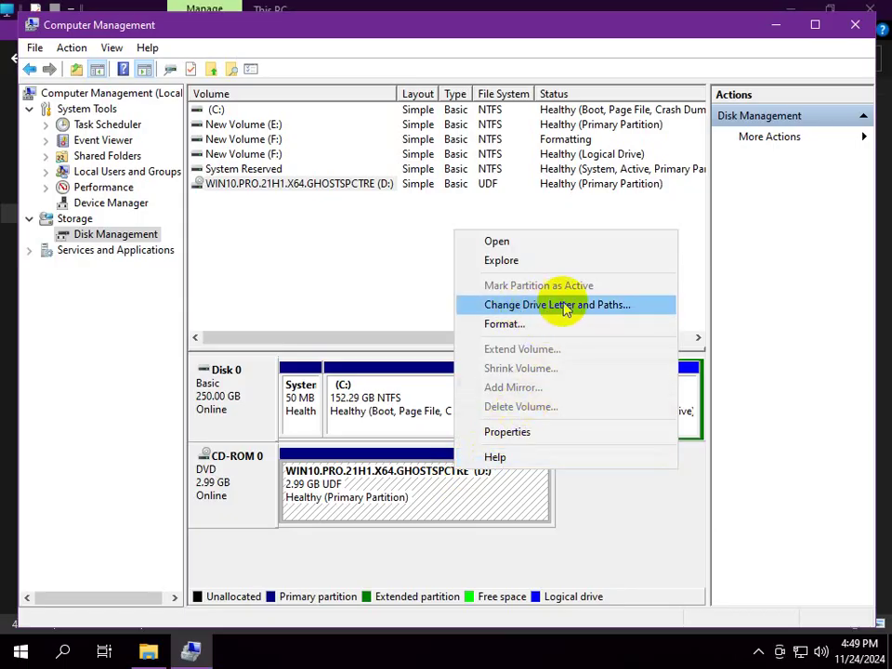
left_click(645, 306)
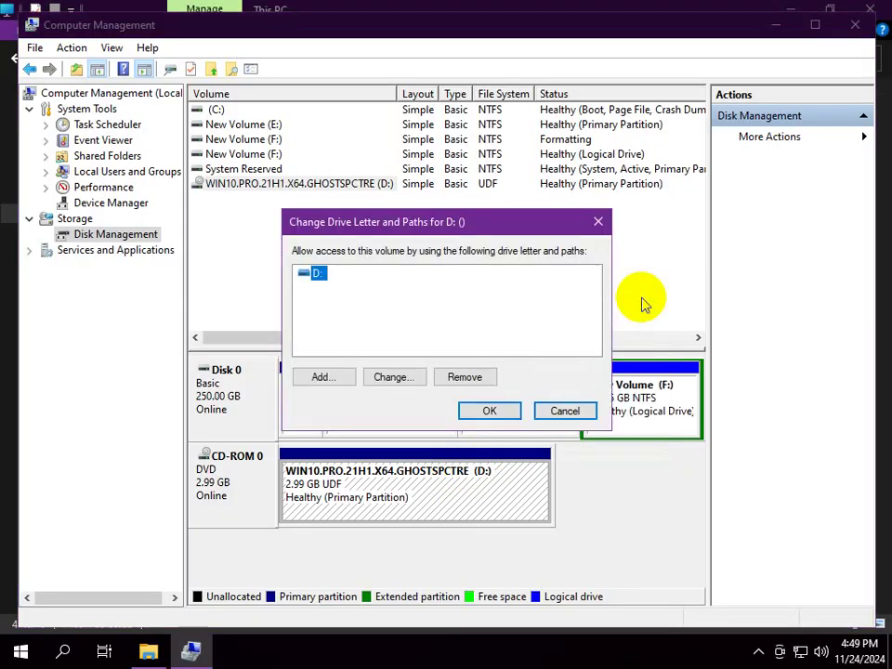
left_click(411, 381)
left_click(593, 300)
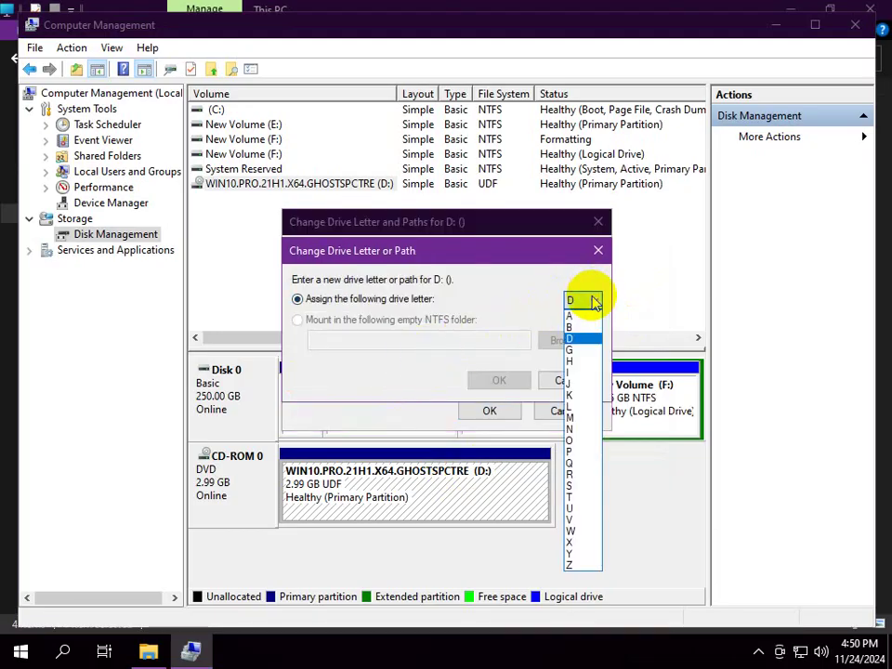
left_click(578, 353)
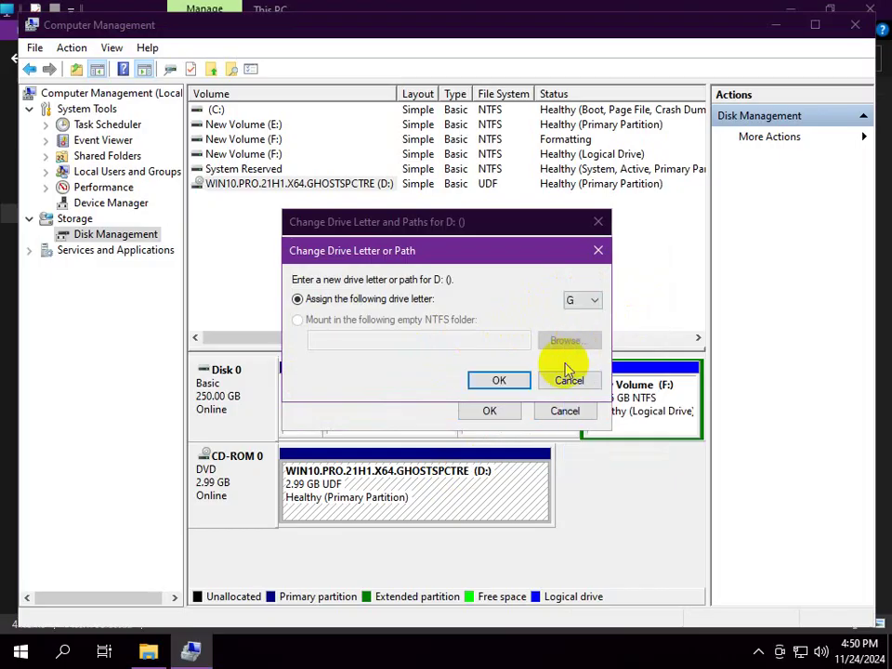
left_click(514, 379)
left_click(497, 388)
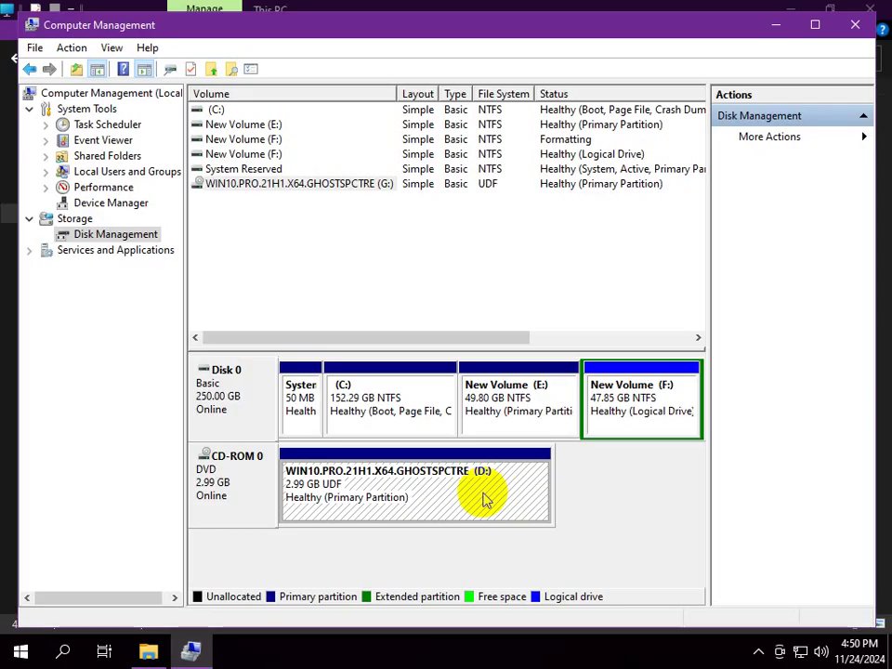
right_click(484, 497)
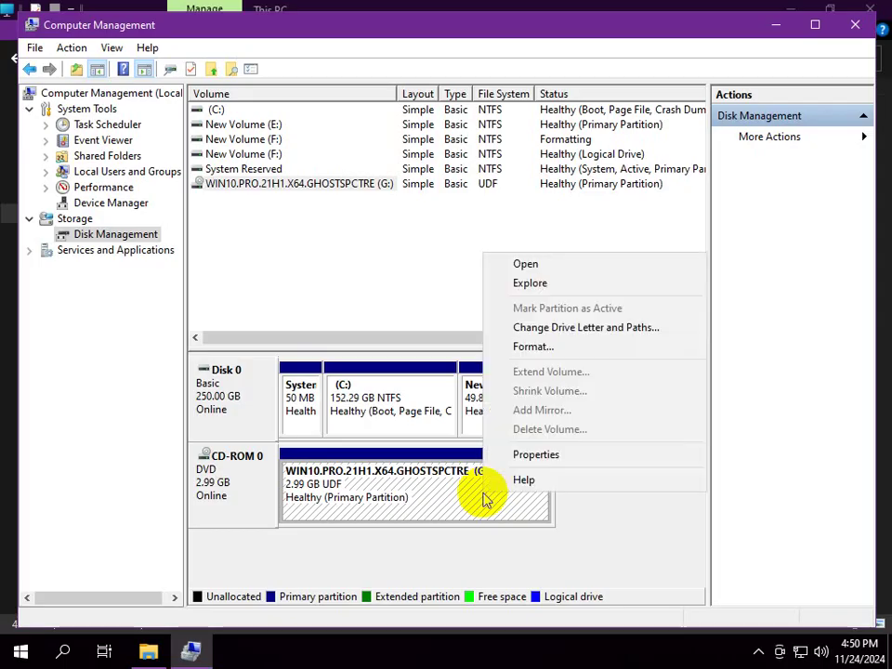
left_click(537, 329)
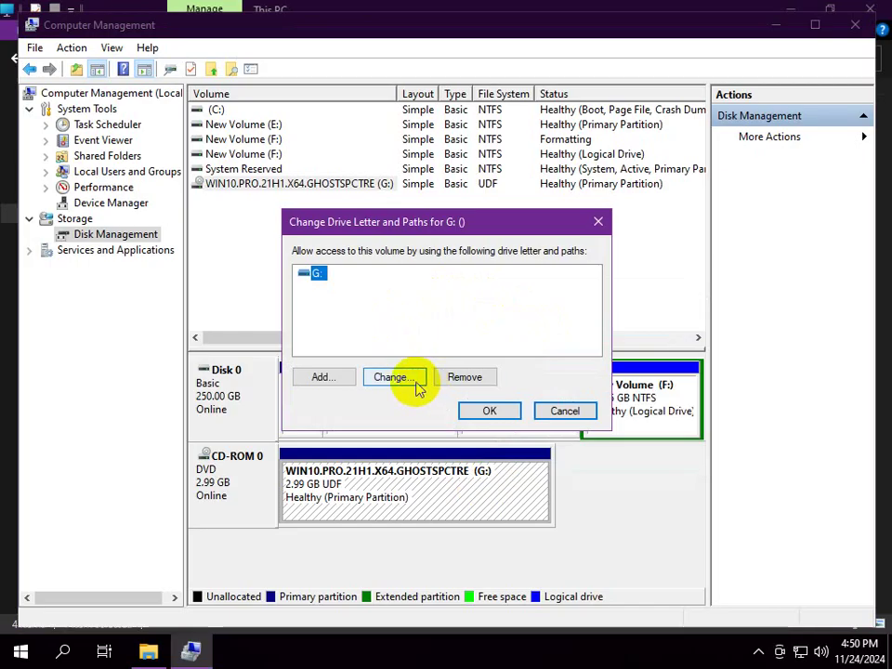
left_click(510, 417)
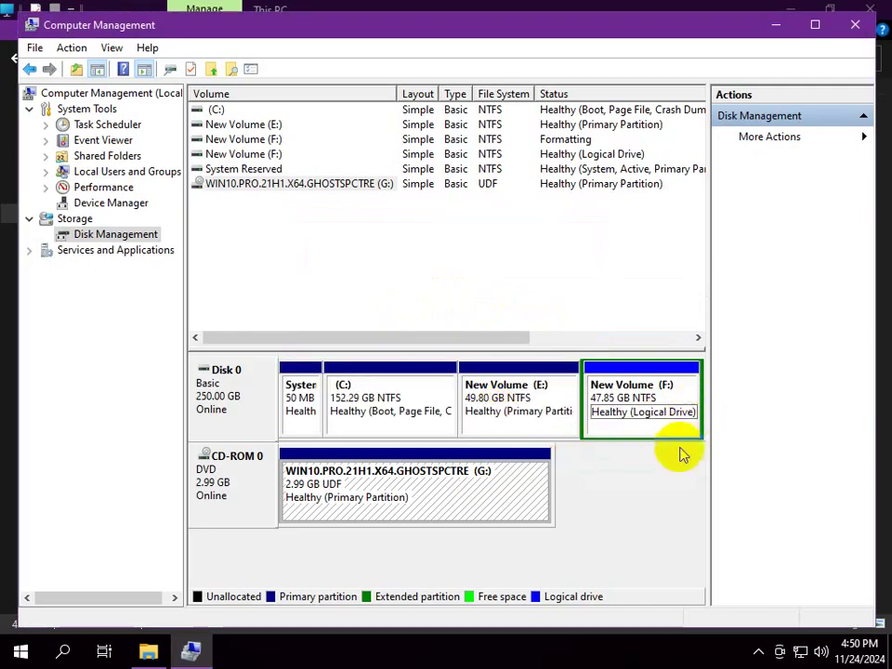
Change the drive letter of New Volume (E:) on Disk 0 to D and accept the drive-letter warning.
right_click(523, 408)
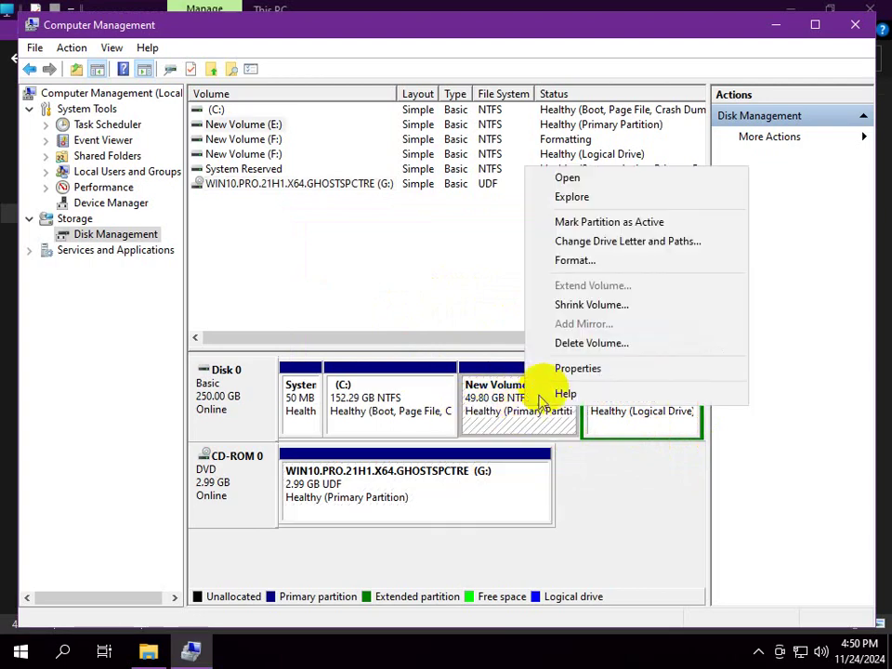
left_click(558, 240)
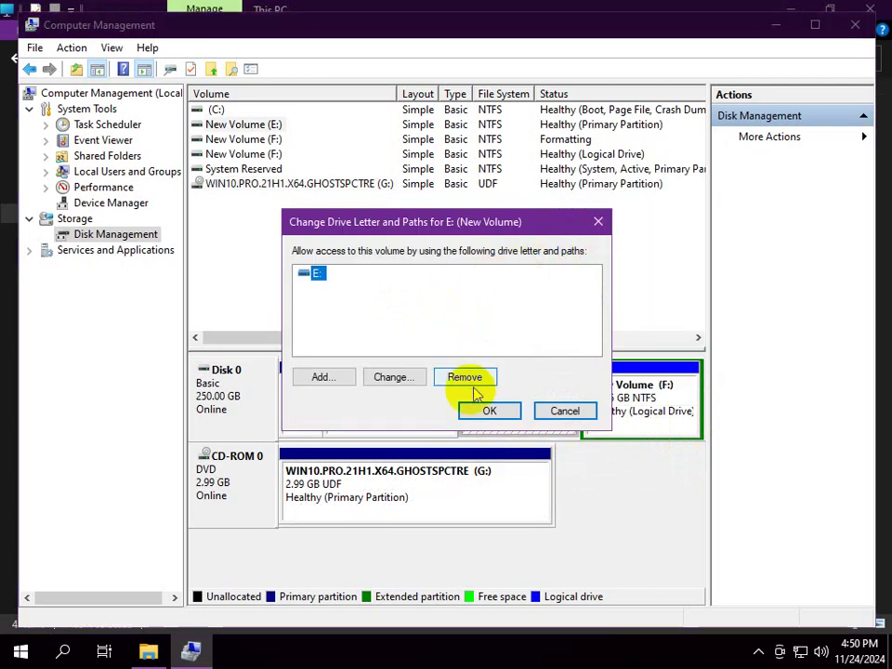
left_click(391, 381)
left_click(593, 302)
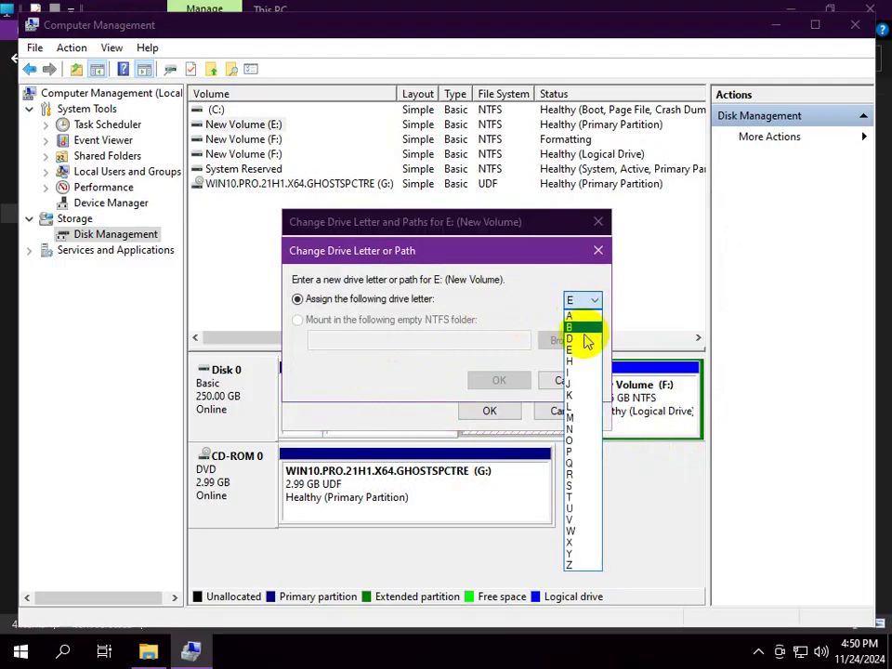
left_click(583, 338)
left_click(527, 386)
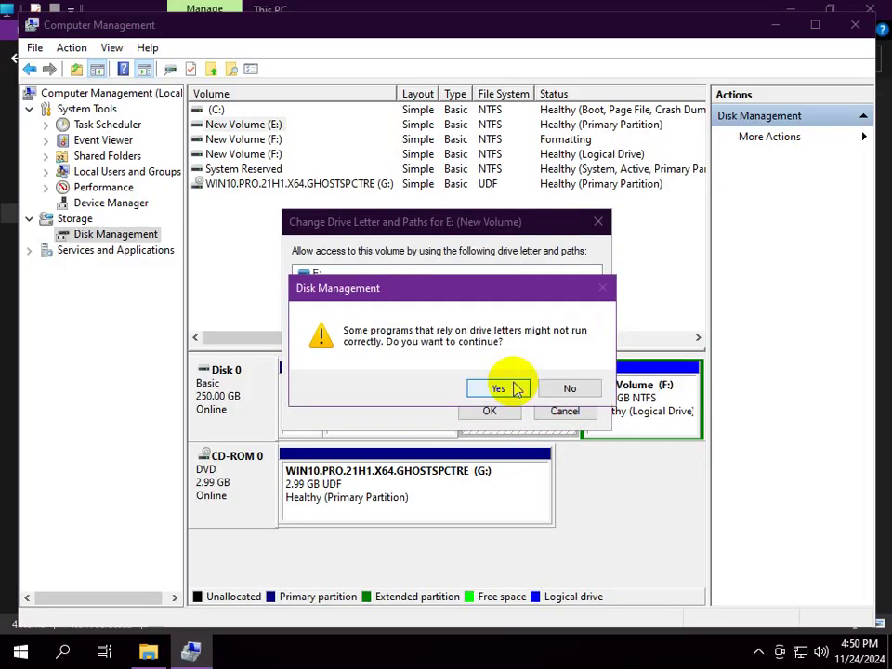
left_click(507, 390)
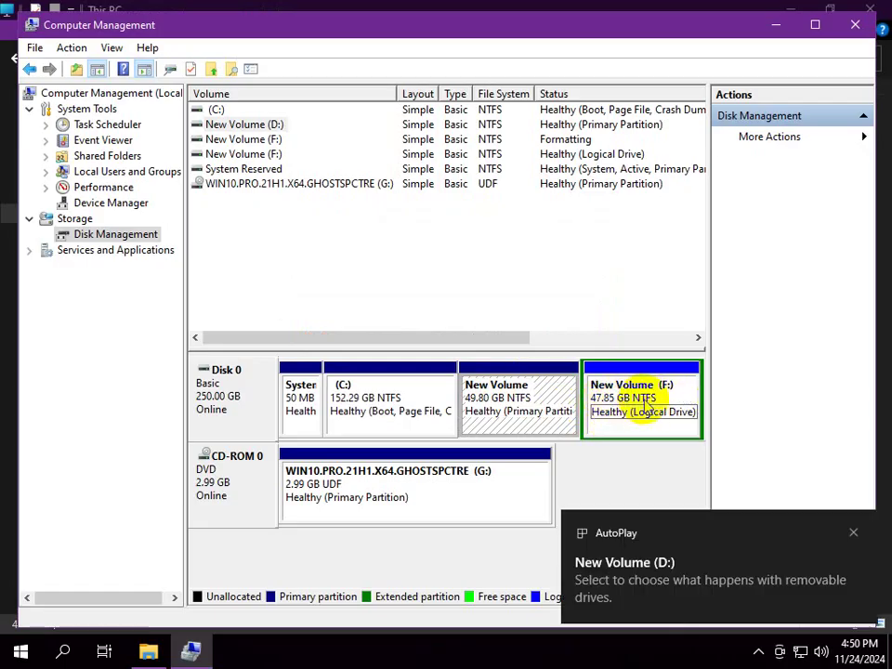
Change the drive letter of the logical drive New Volume (F:) to E and accept the drive-letter warning.
right_click(646, 409)
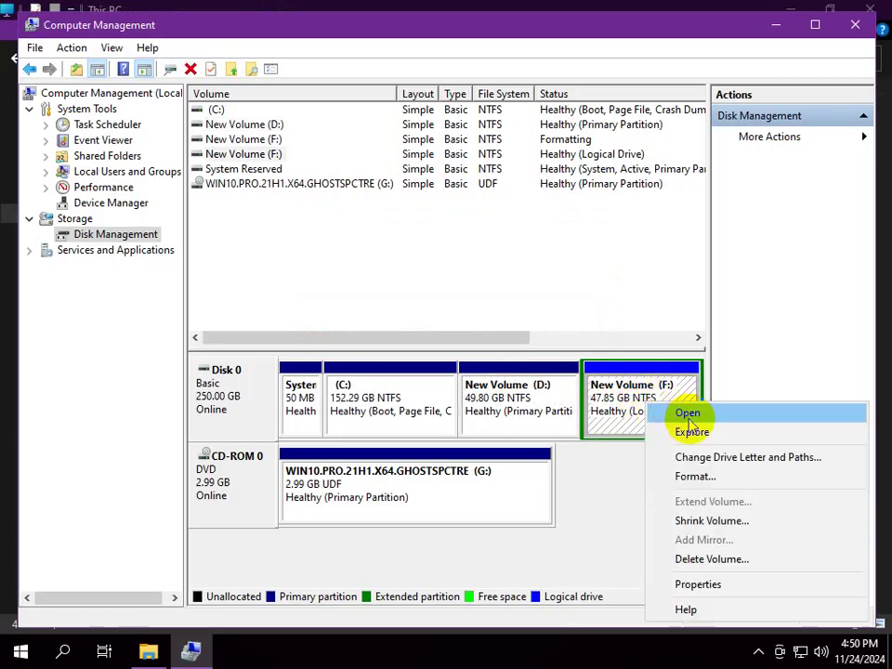
left_click(690, 459)
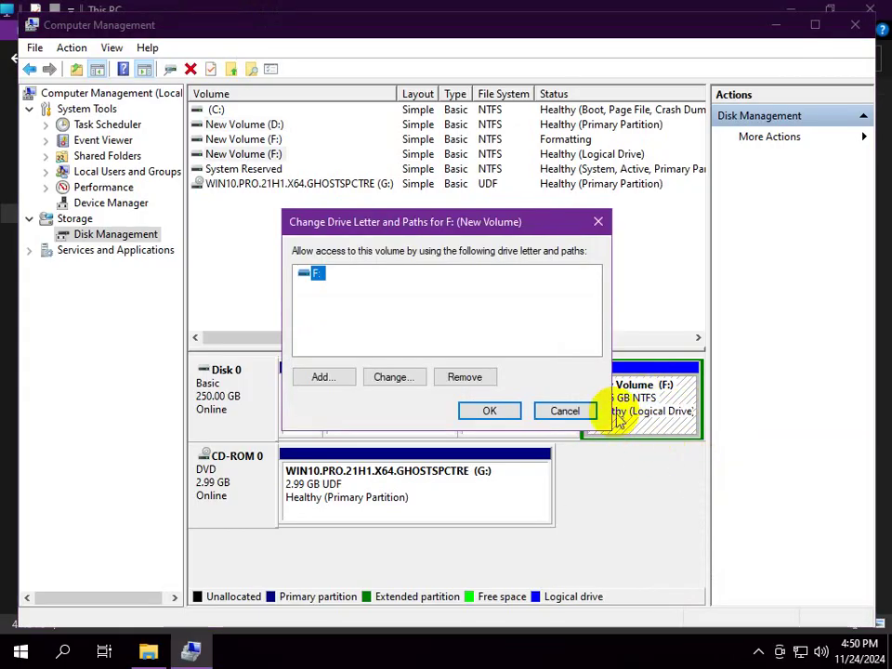
left_click(392, 378)
left_click(591, 300)
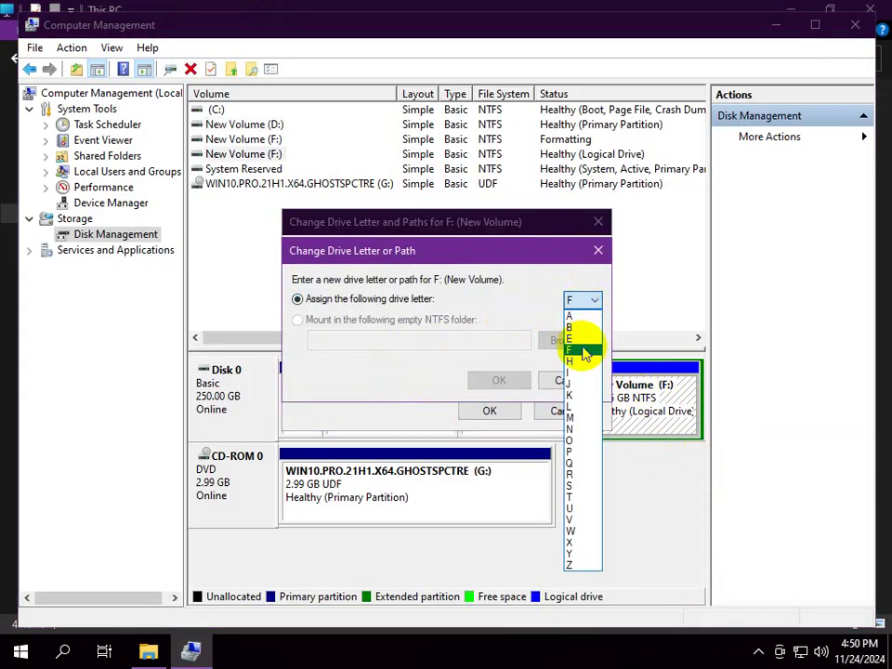
left_click(582, 340)
left_click(501, 380)
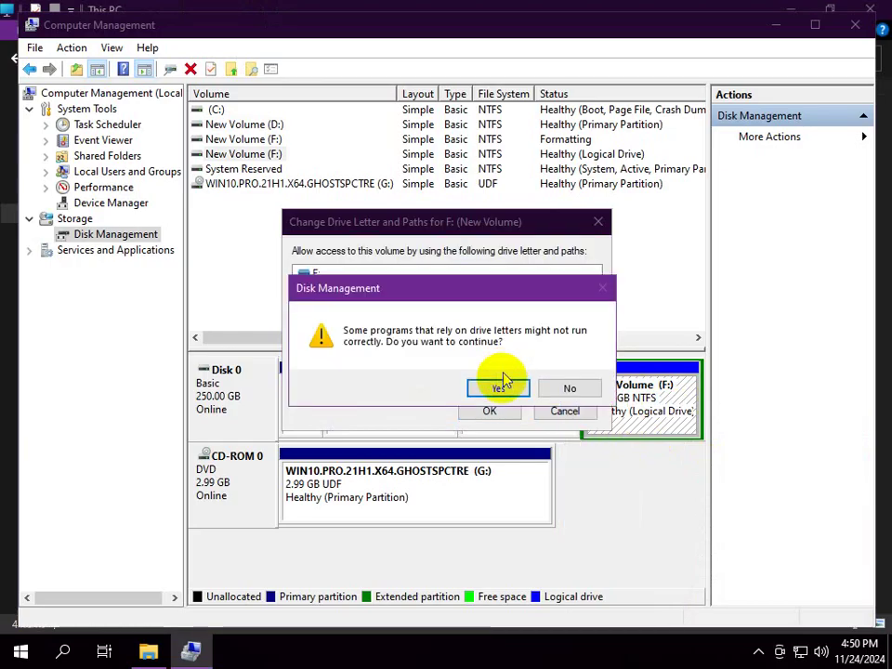
left_click(500, 391)
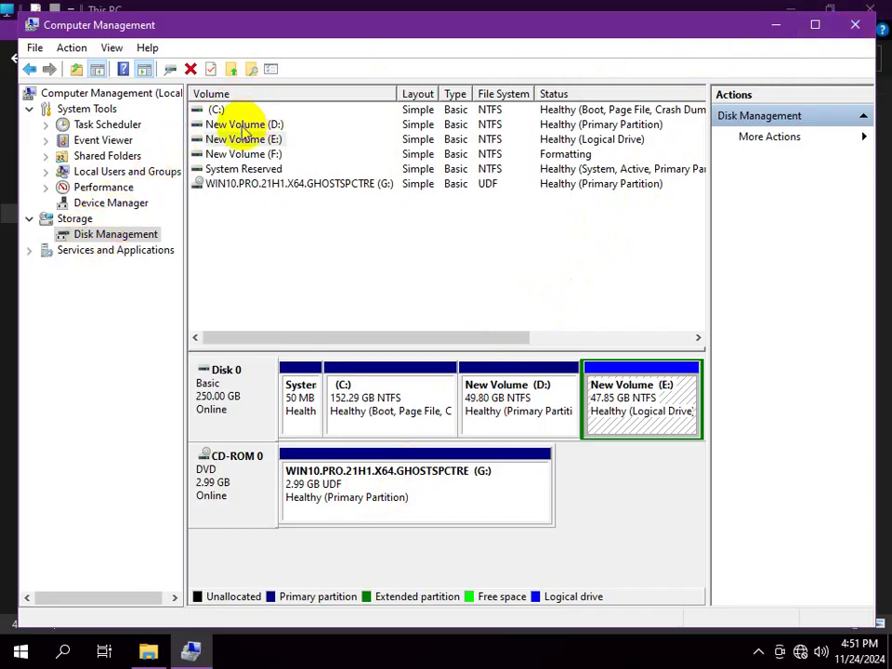
Switch to File Explorer, expand This PC and view the contents of the C:, D: and E: drives.
left_click(147, 650)
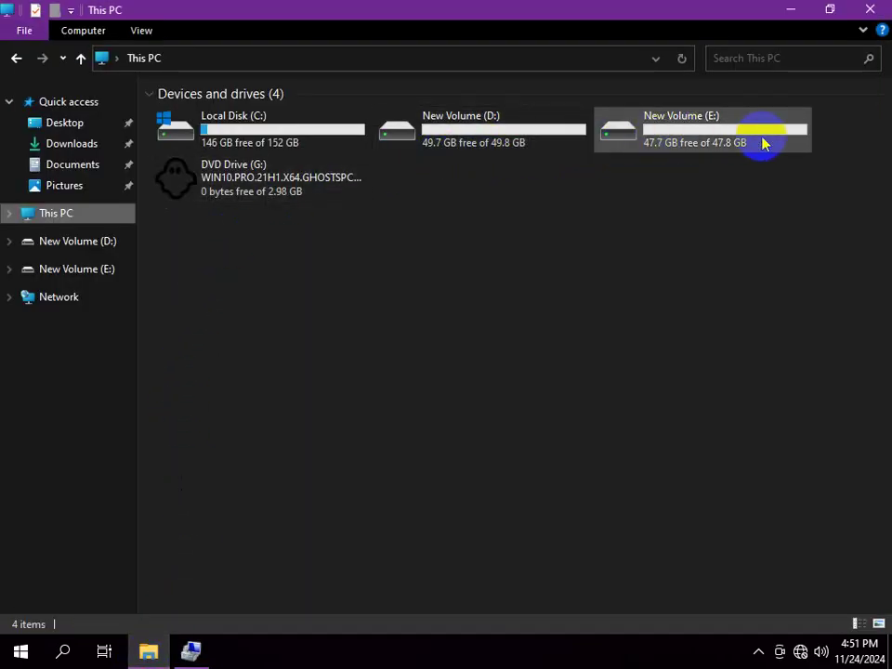
left_click(15, 214)
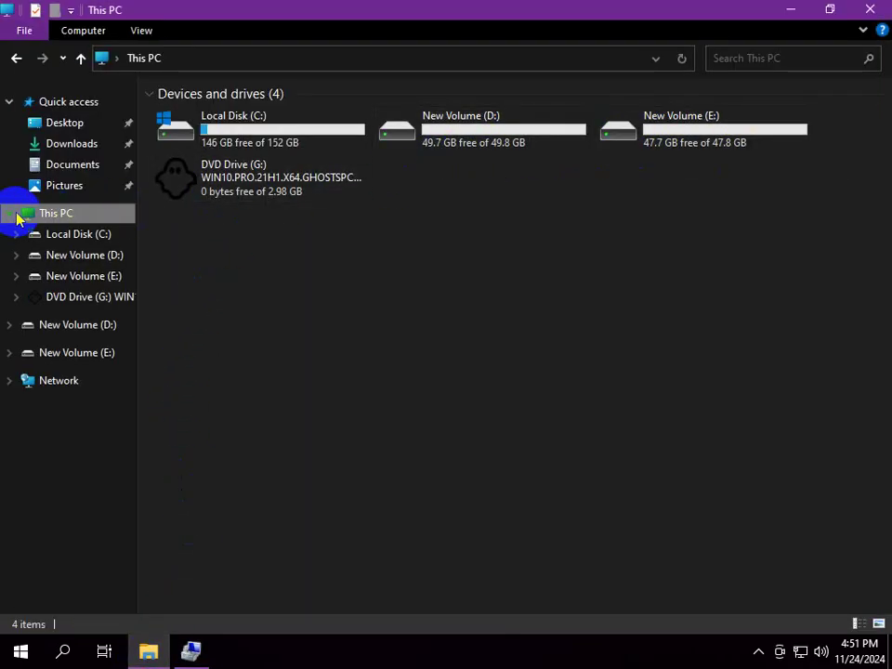
left_click(53, 239)
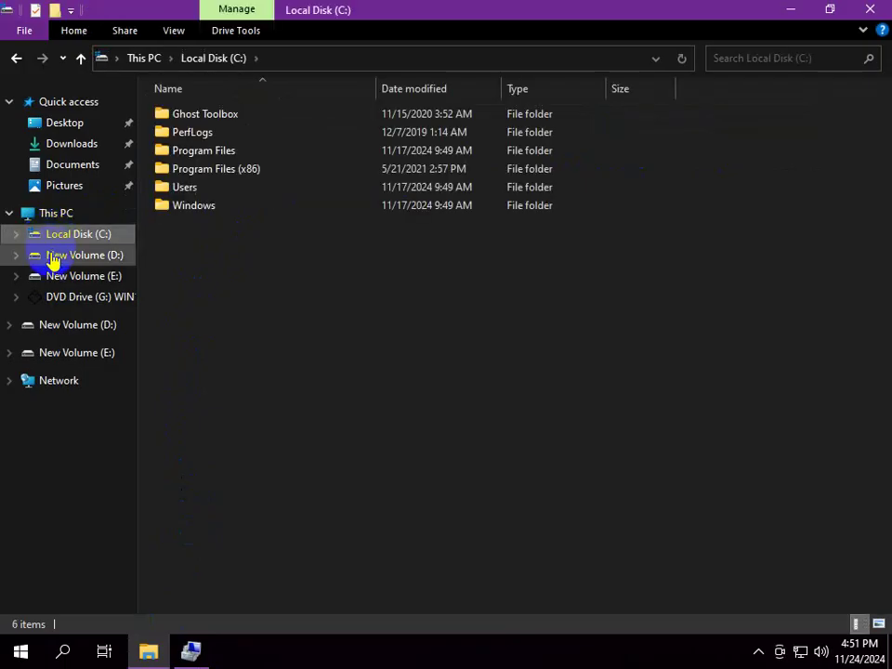
left_click(53, 259)
left_click(56, 279)
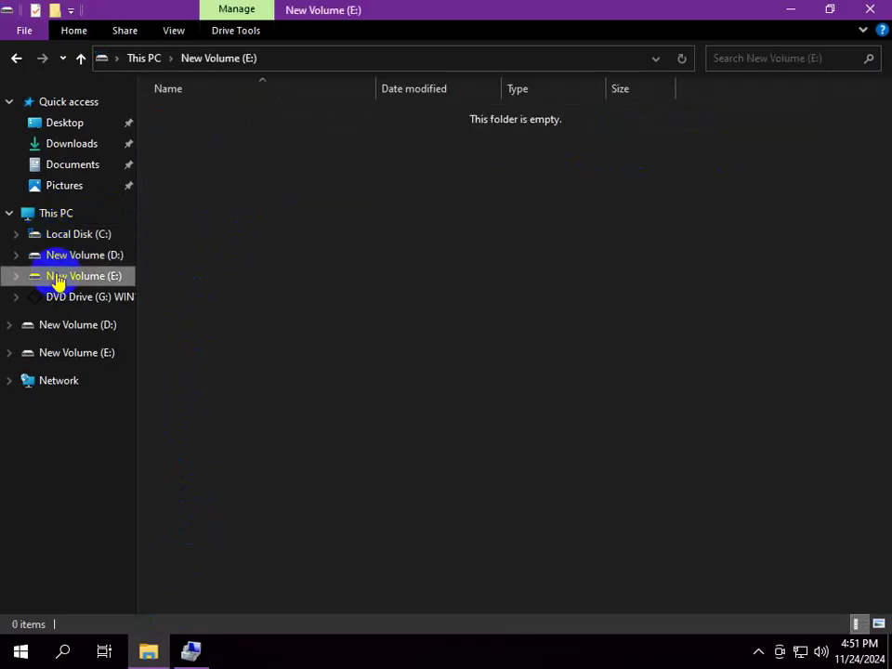
mouse_move(189, 650)
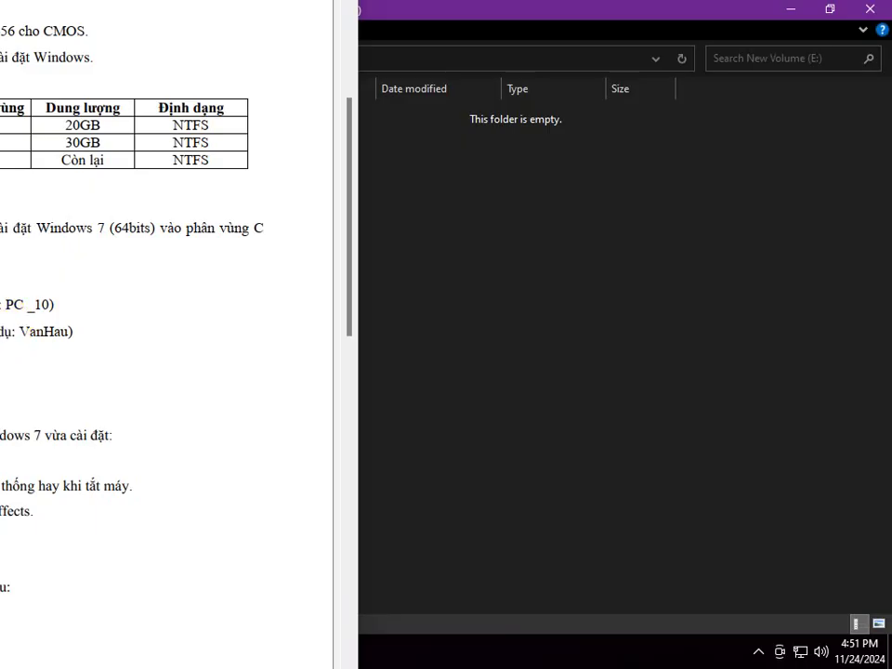
key("ctrl+o")
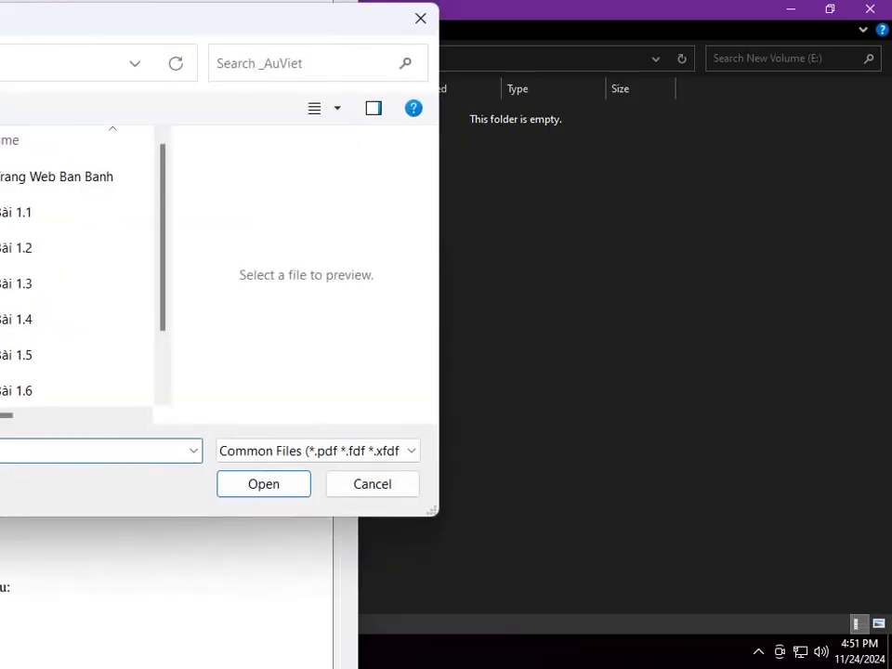
key("Escape")
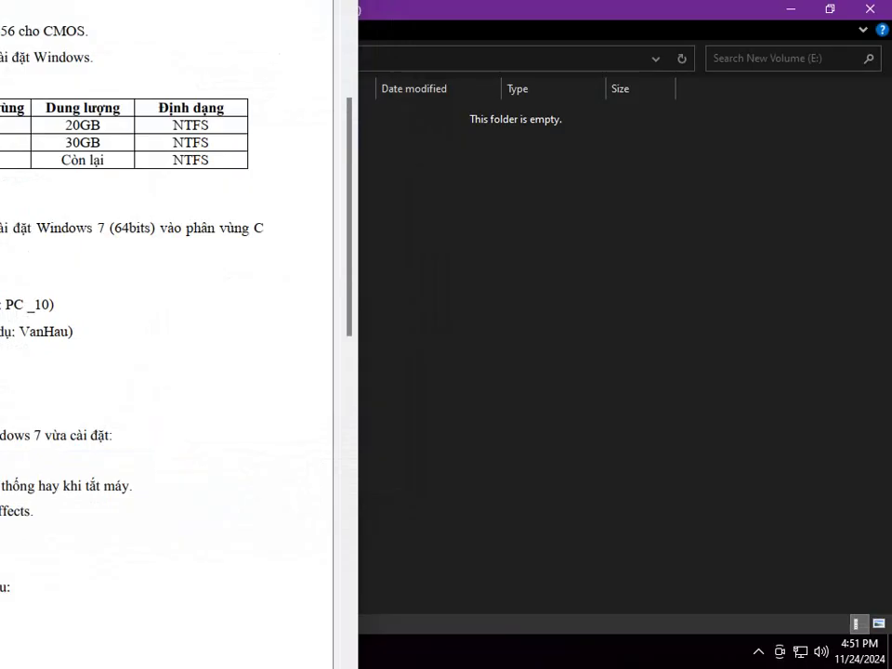
left_click(527, 427)
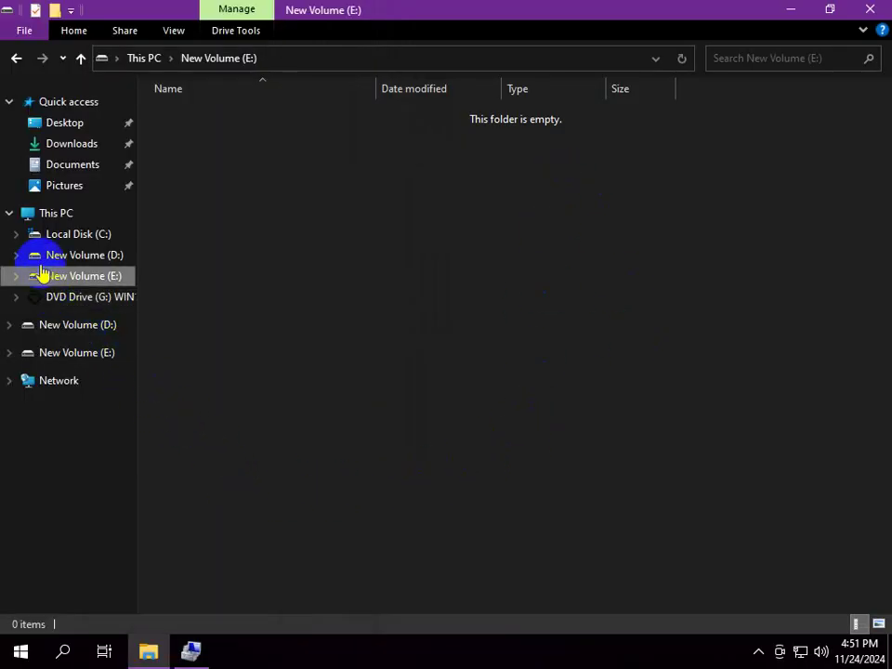
View the contents of Local Disk (C:) and return to Computer Management.
left_click(84, 238)
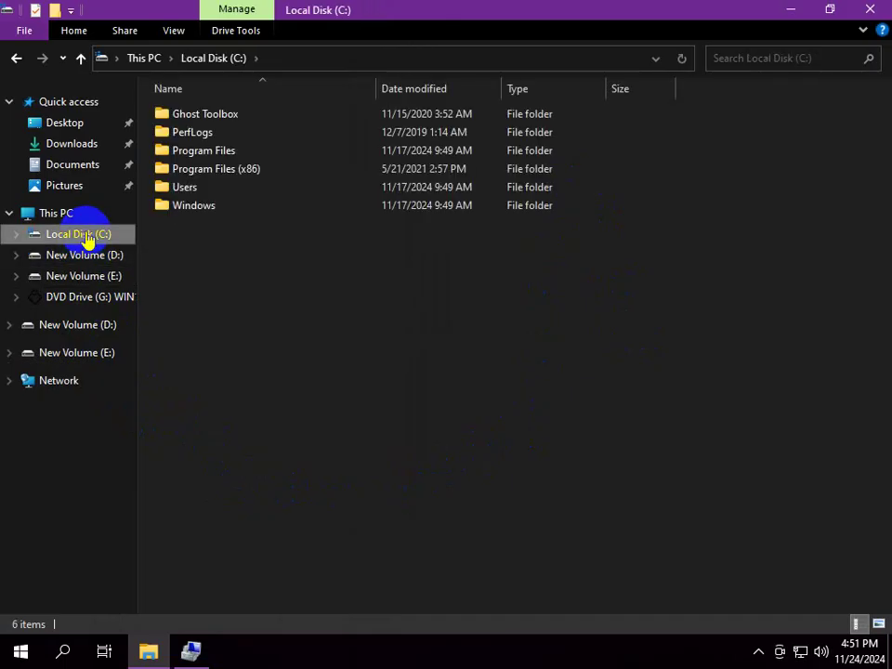
left_click(191, 650)
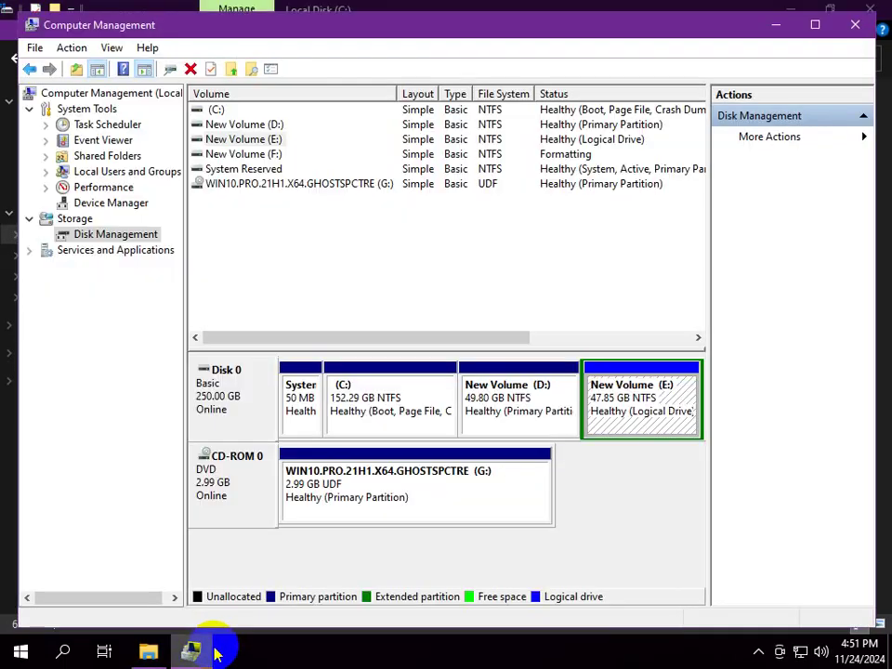
Set the volume label of the C: partition on Disk 0 to HDH through its properties.
left_click(376, 394)
right_click(381, 417)
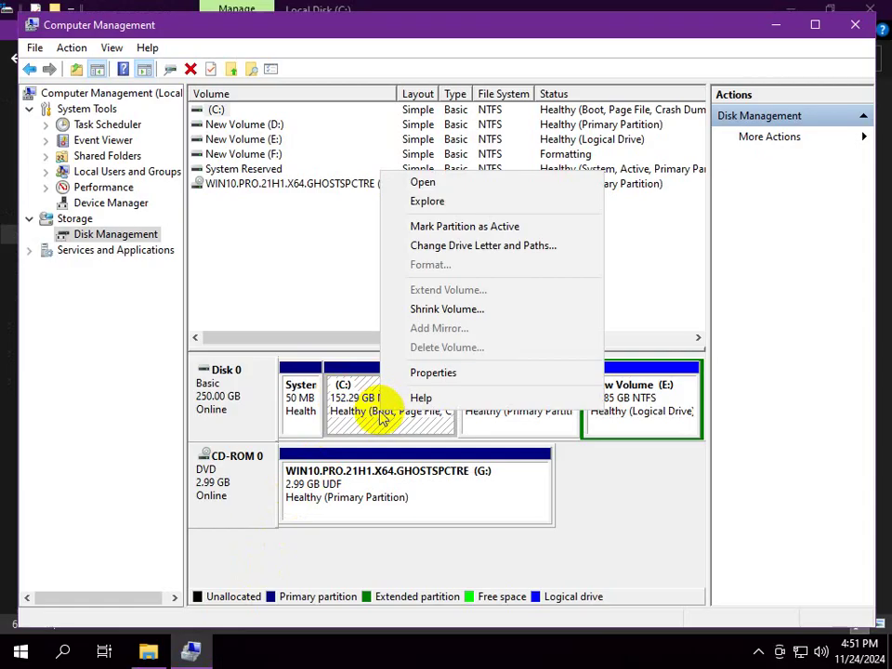
left_click(433, 374)
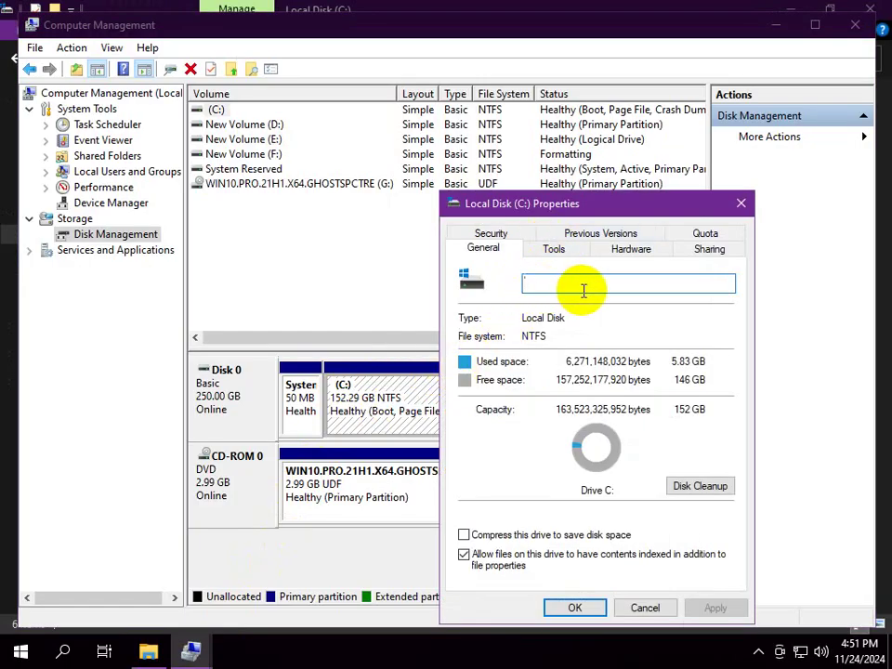
type("H")
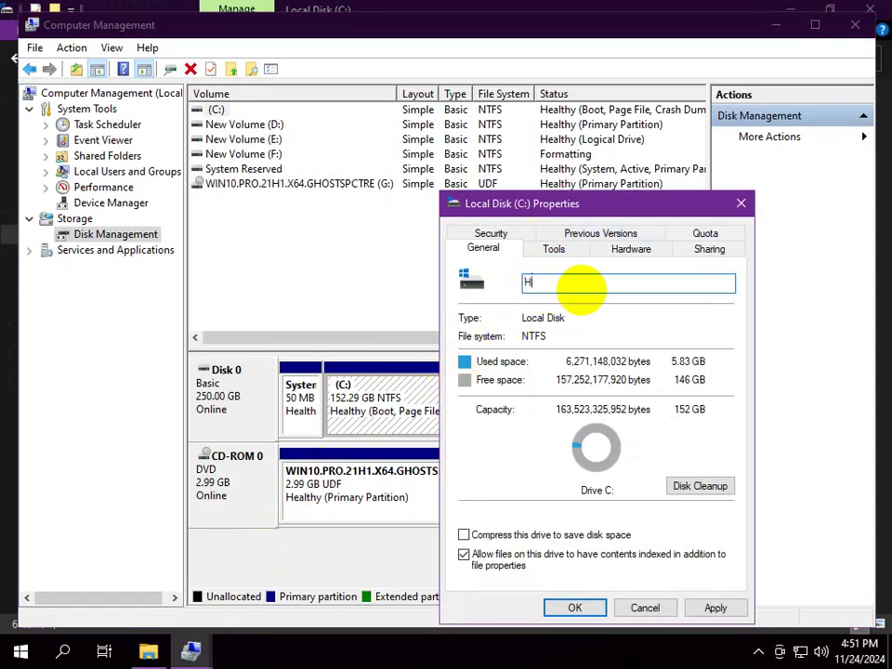
type("DH")
left_click(570, 610)
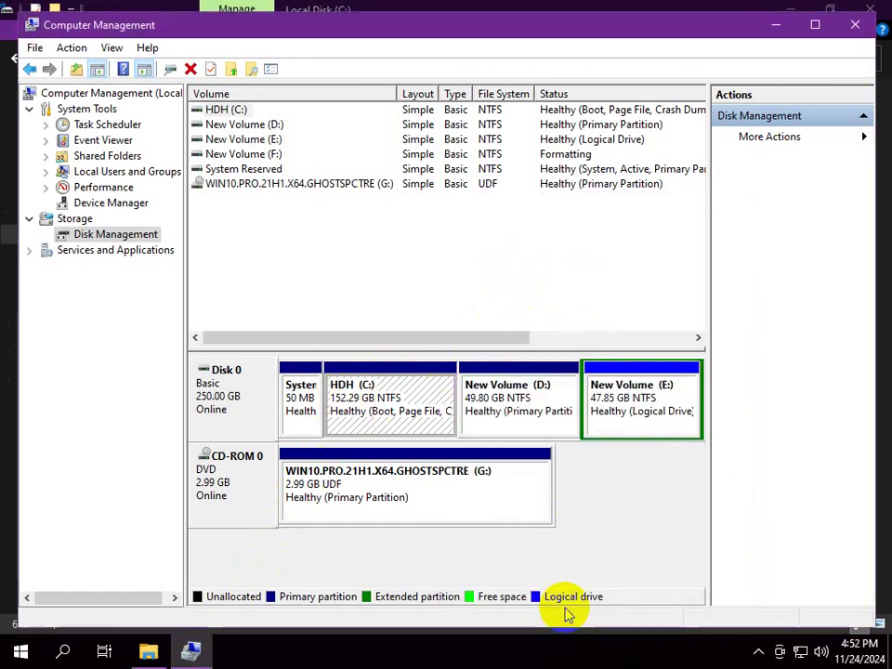
Set the volume label of New Volume (D:) to Data through its properties.
left_click(259, 126)
right_click(259, 127)
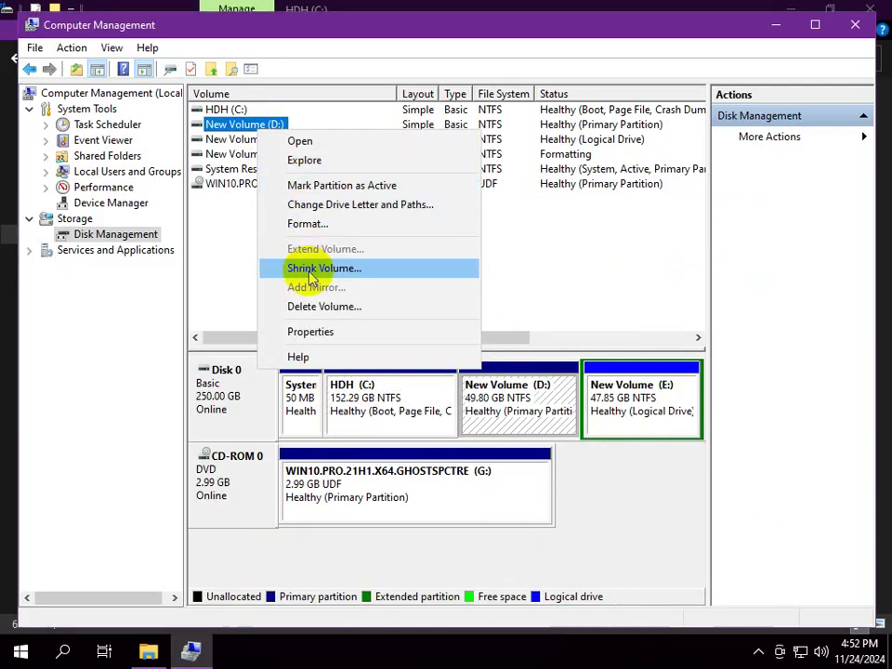
left_click(312, 335)
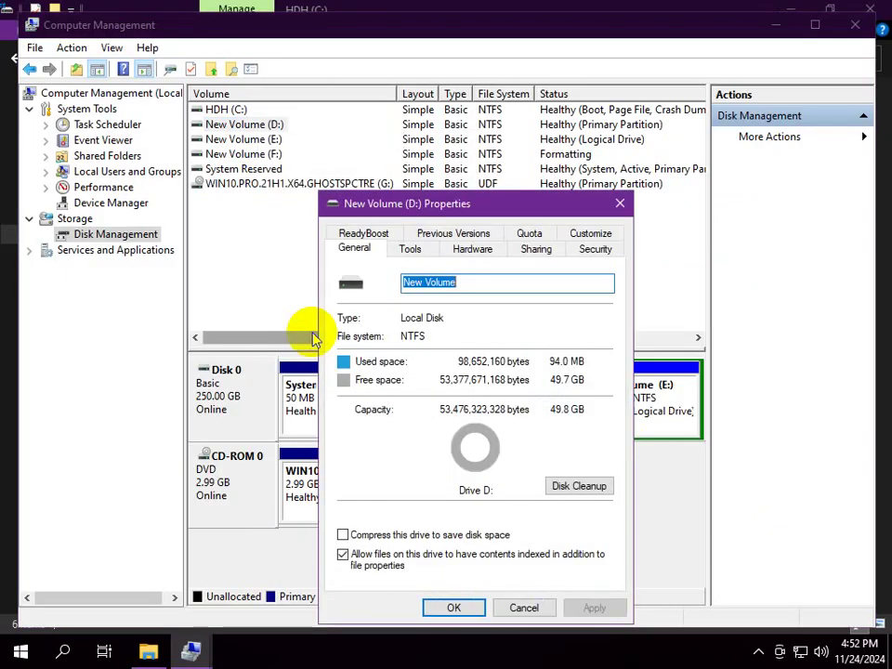
type("Data")
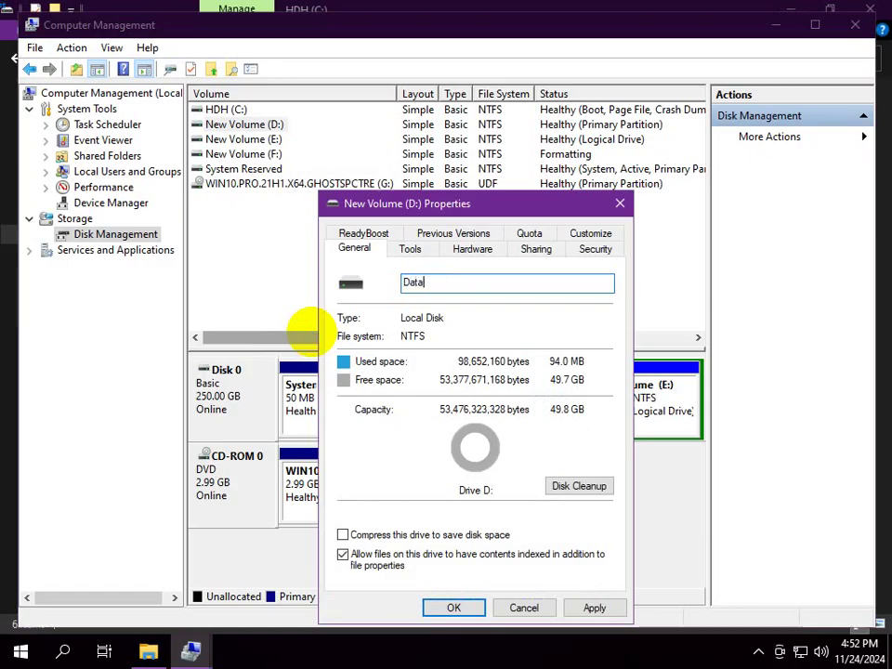
key("Return")
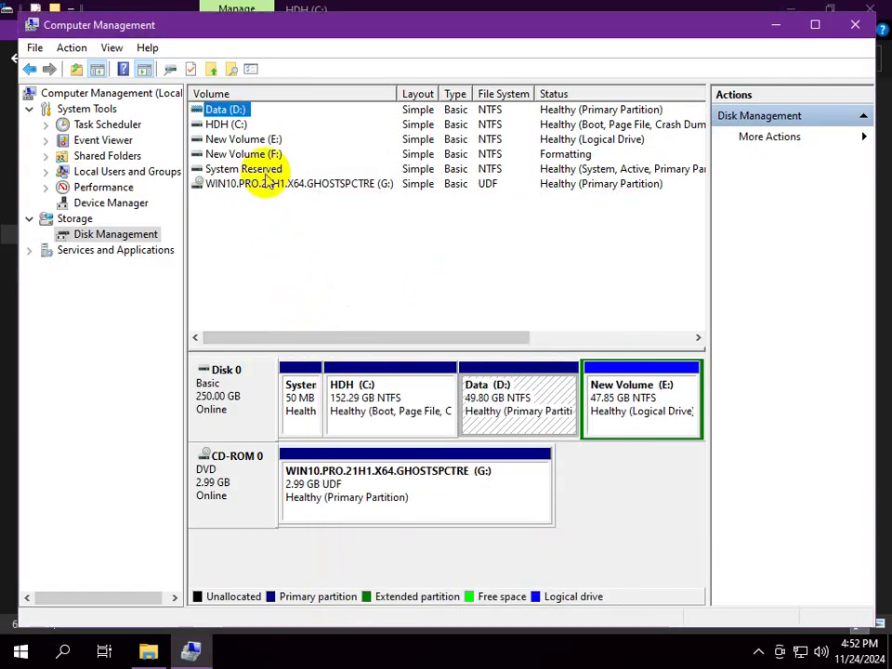
Switch to File Explorer and show the drives under This PC to check the C: and D: labels.
left_click(257, 141)
right_click(256, 141)
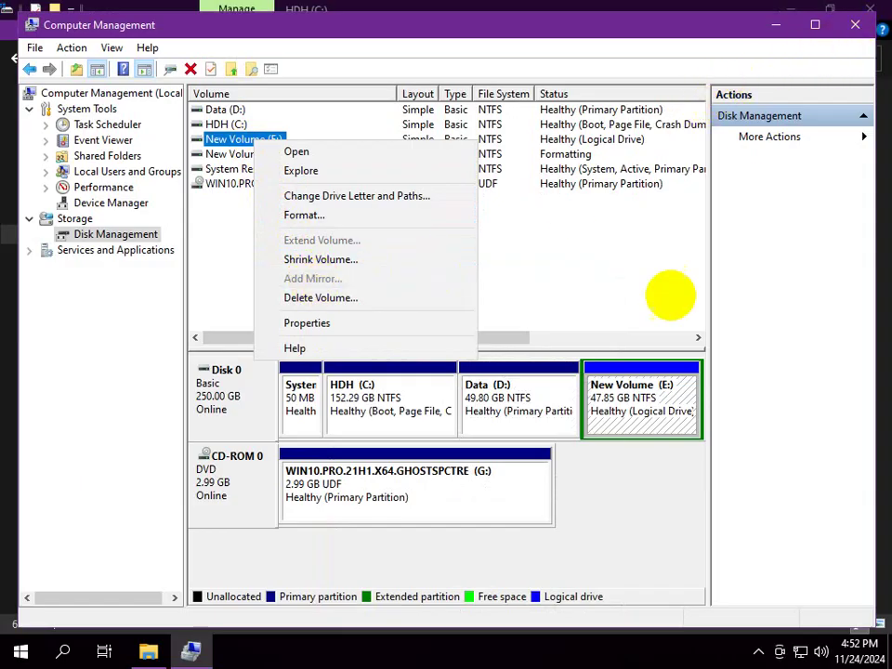
left_click(149, 652)
left_click(49, 217)
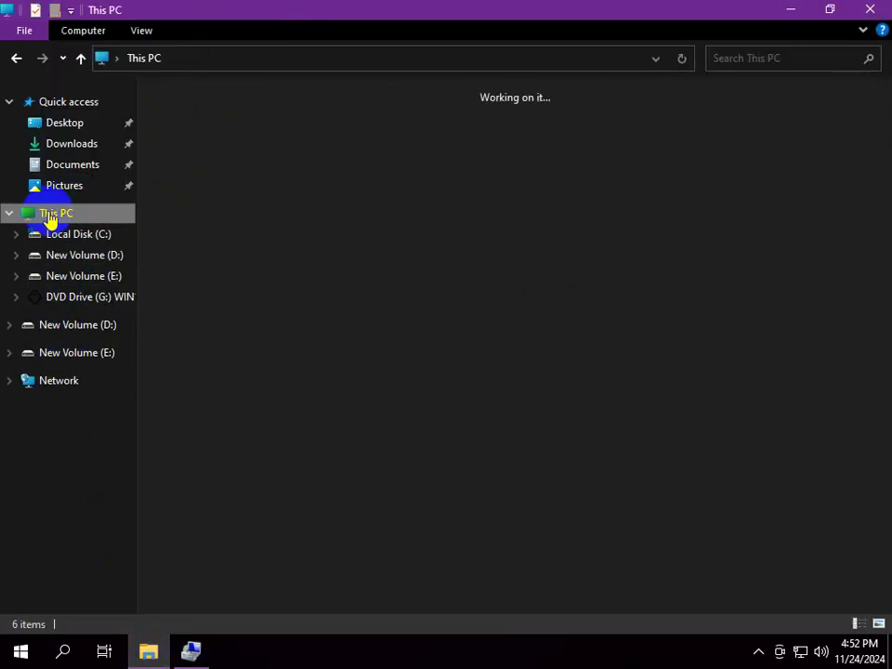
left_click(249, 128)
left_click(496, 127)
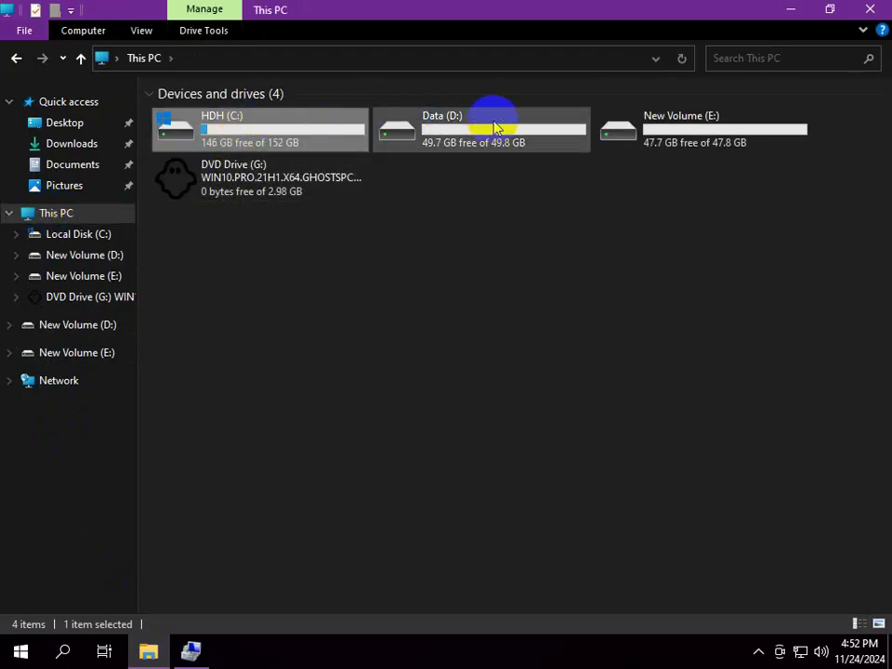
Rename New Volume (E:) under This PC as Software.
left_click(676, 127)
right_click(676, 126)
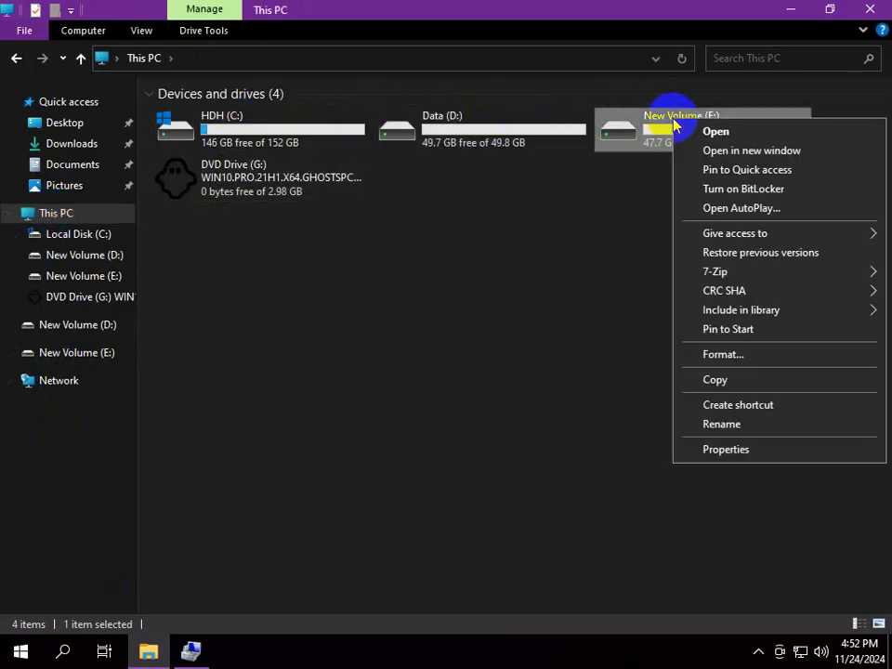
left_click(722, 425)
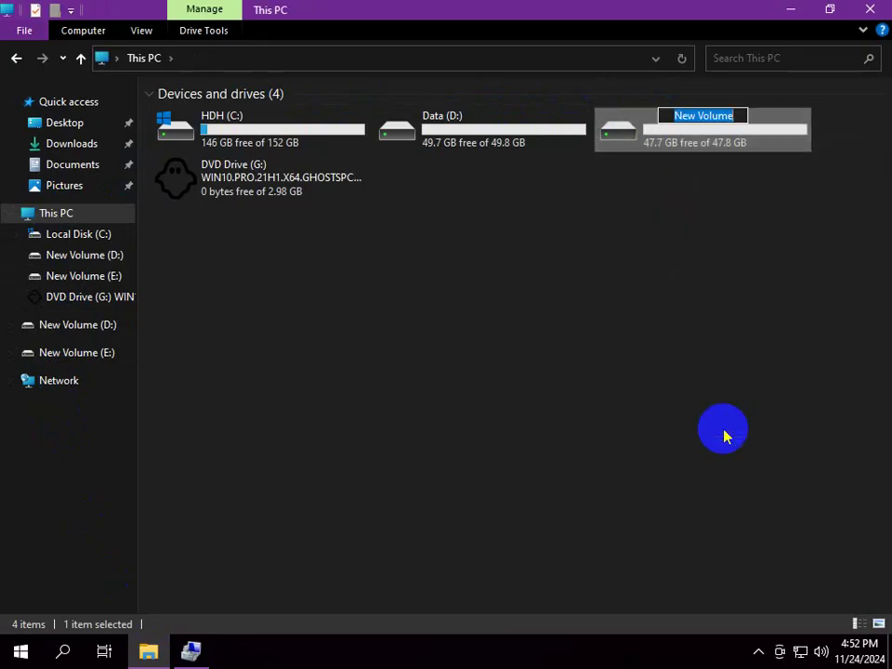
type("Soft")
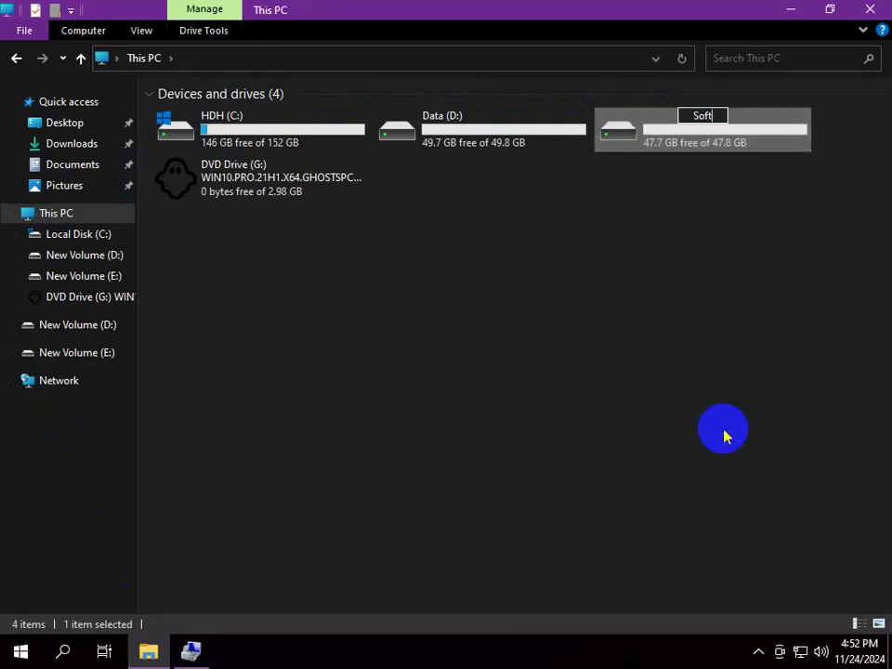
type("ware")
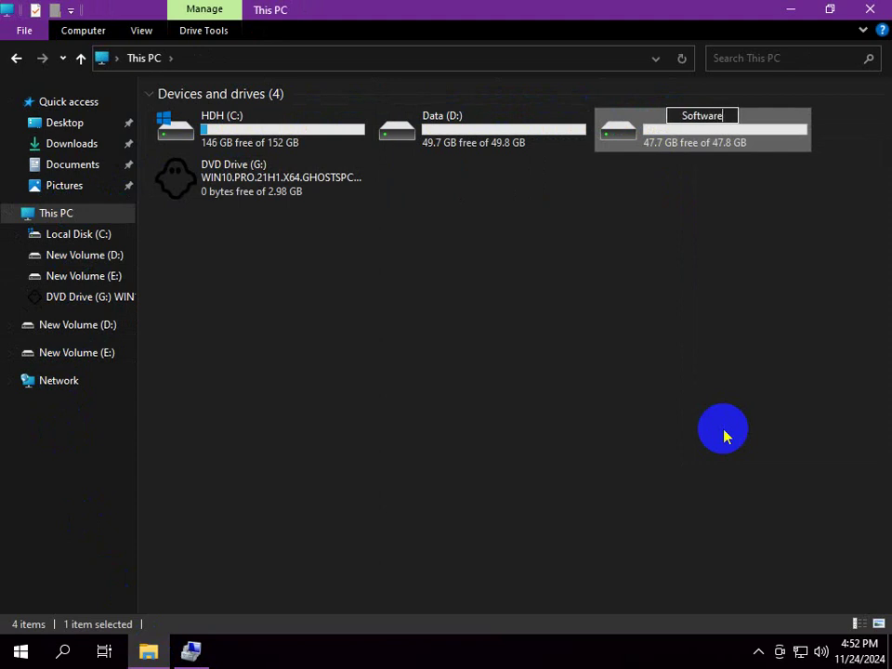
key("Return")
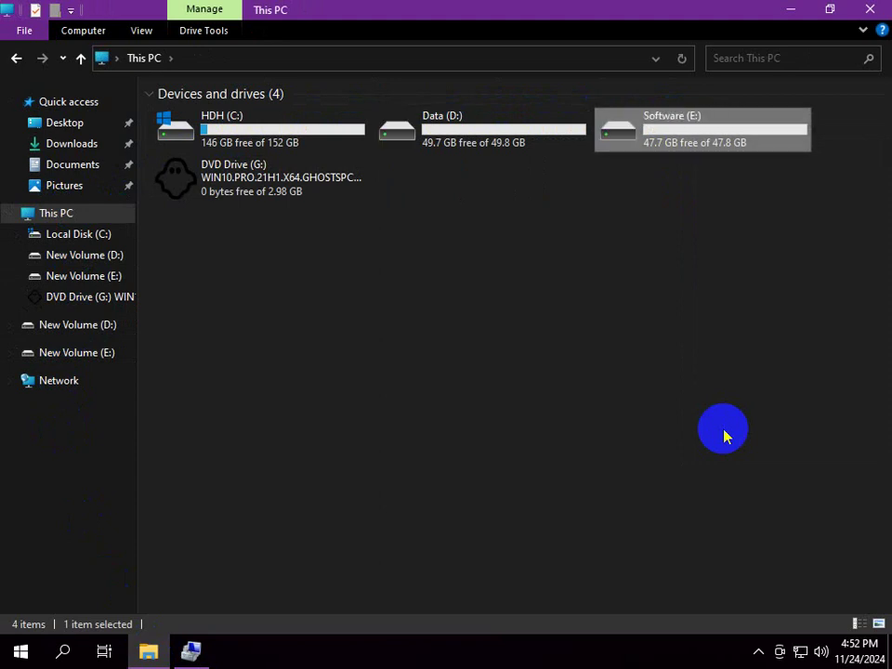
left_click(724, 431)
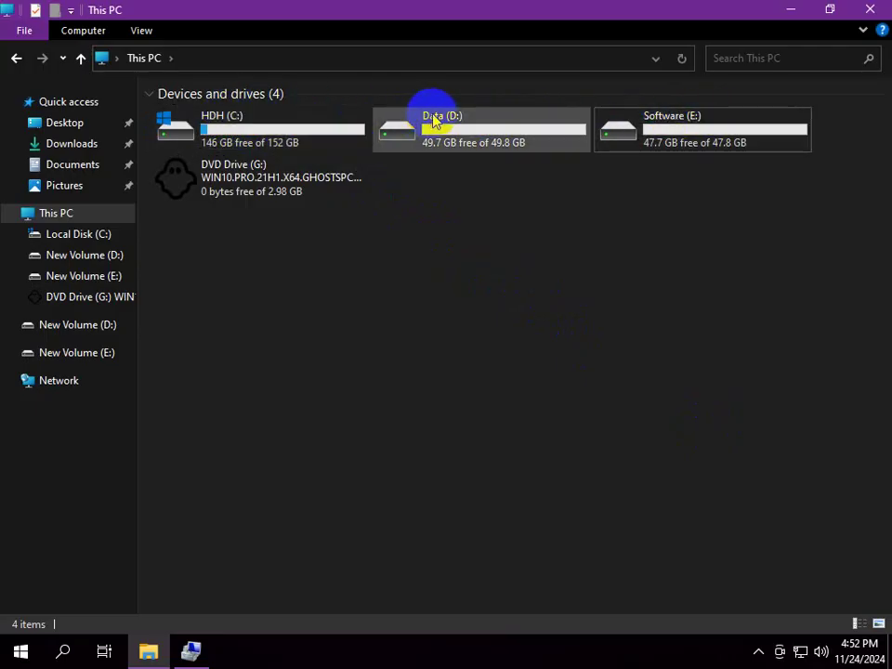
left_click(717, 130)
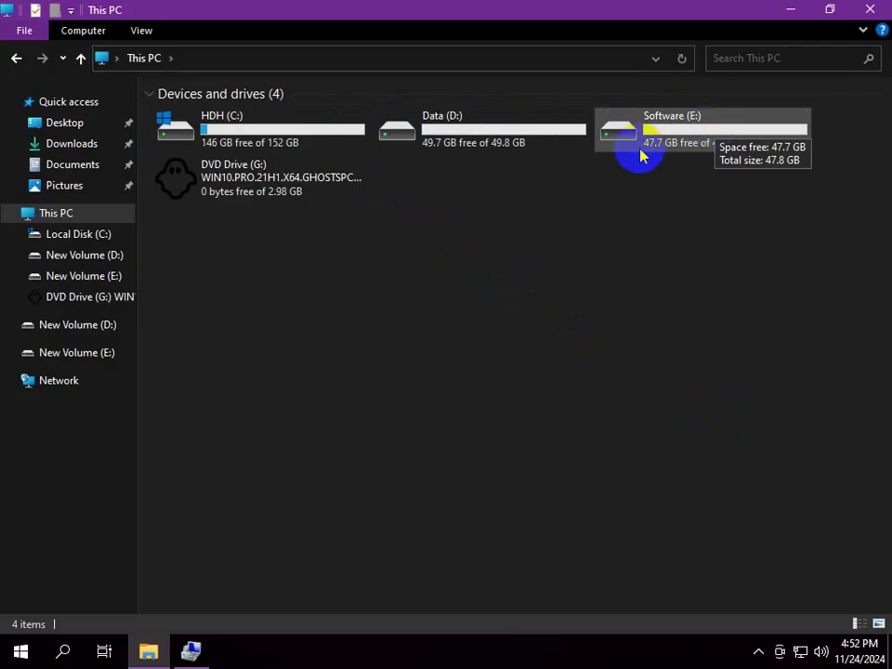